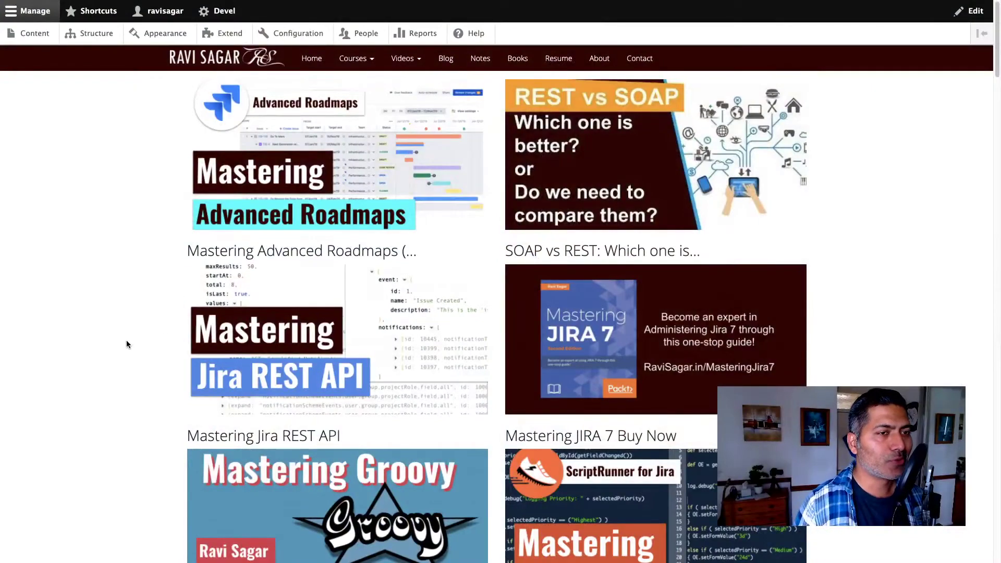
# - Look through the home page's course teasers, post listing, newsletter form, contact block and footer links
pyautogui.scroll(-15, 126, 344)
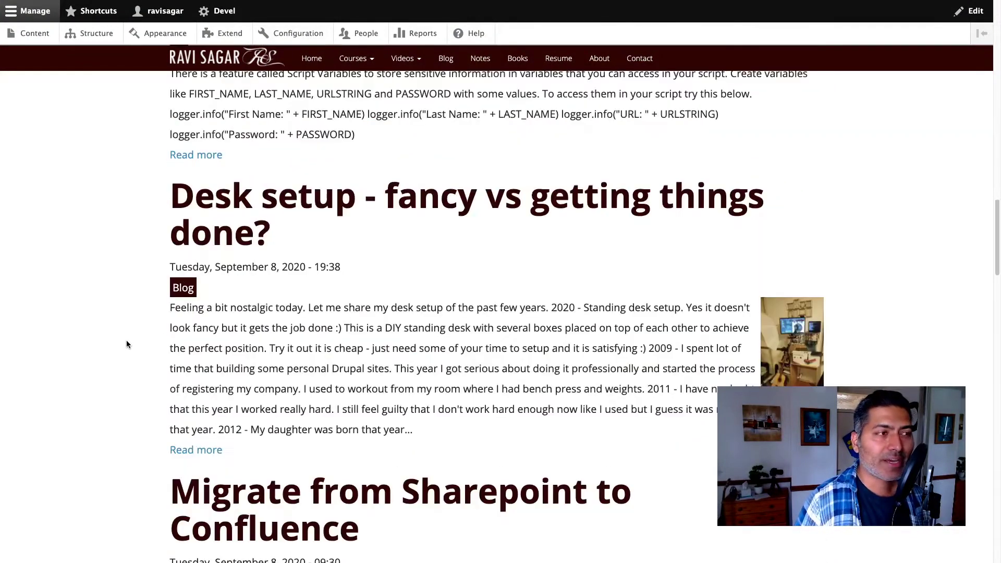
pyautogui.scroll(-20, 126, 344)
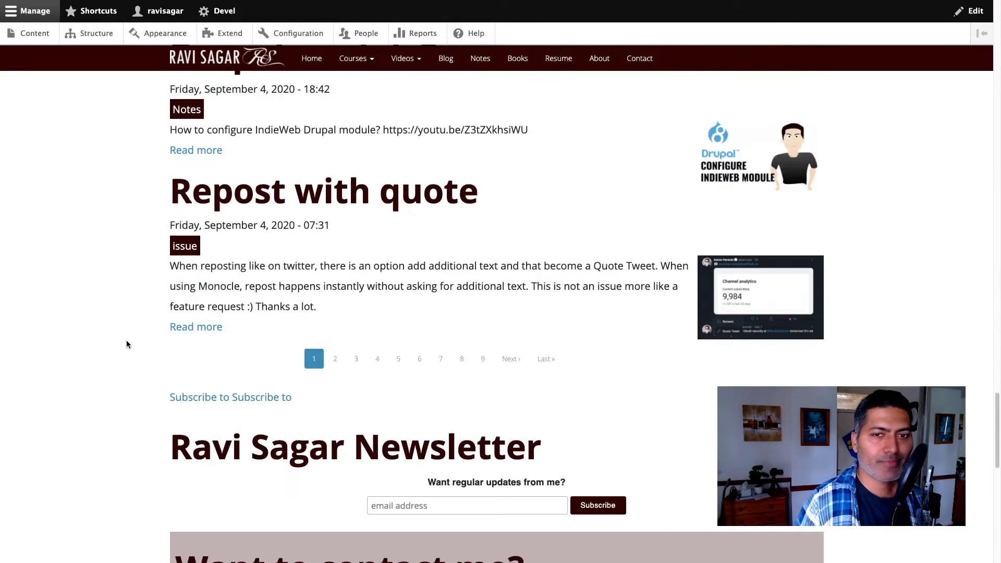
pyautogui.scroll(-5, 127, 344)
pyautogui.scroll(6, 127, 344)
pyautogui.scroll(-5, 341, 226)
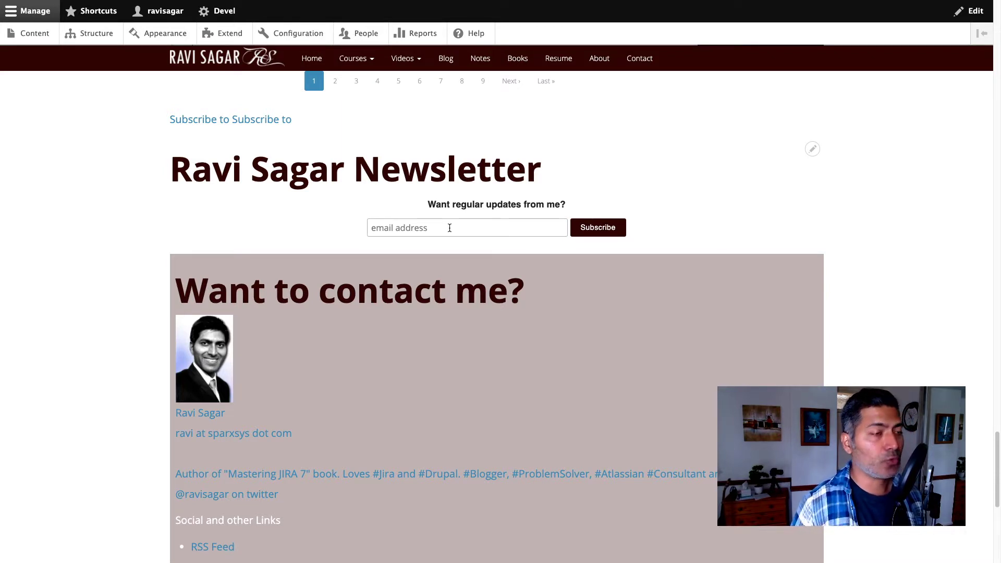
pyautogui.scroll(6, 450, 228)
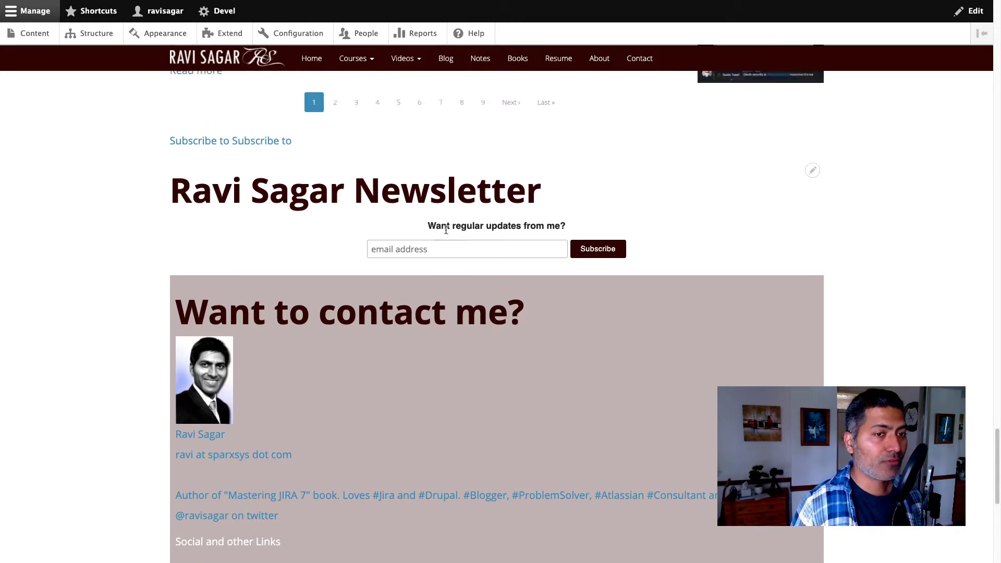
pyautogui.scroll(-12, 447, 232)
pyautogui.scroll(-1, 446, 232)
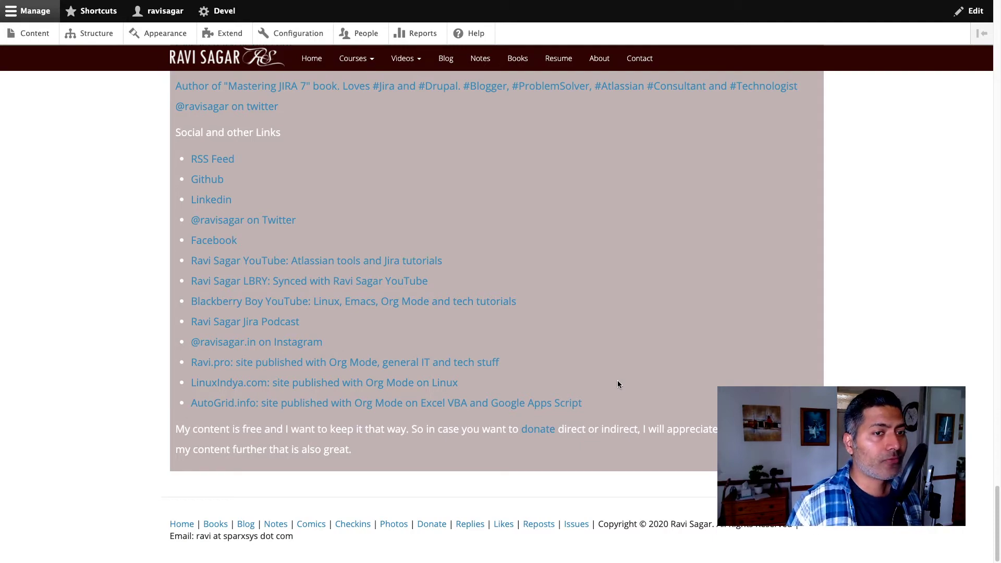
pyautogui.scroll(20, 617, 384)
pyautogui.scroll(12, 653, 374)
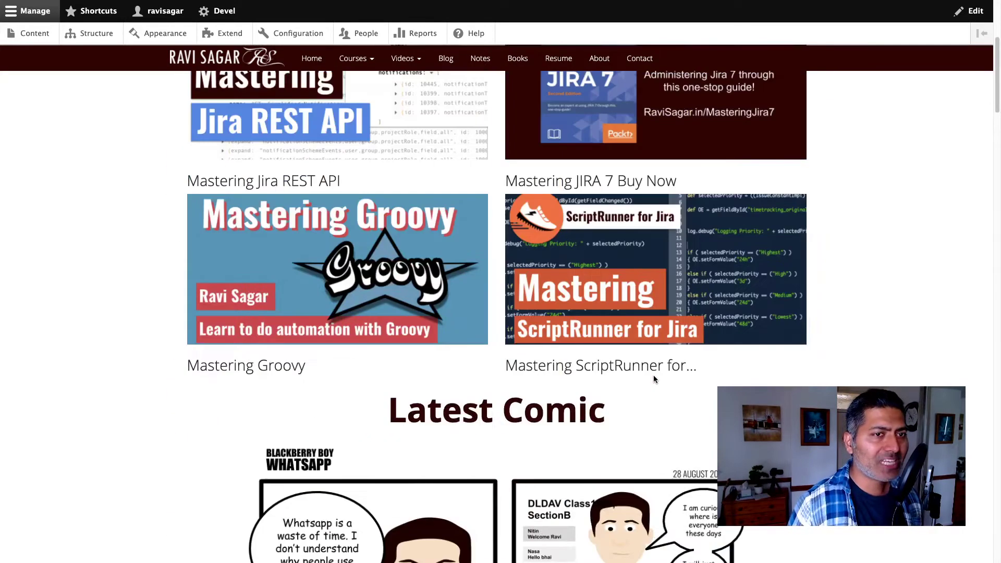
# - Open the first feed subscription link below the home page's post listing, examine the RSS XML, and return to the home page
pyautogui.scroll(-11, 652, 374)
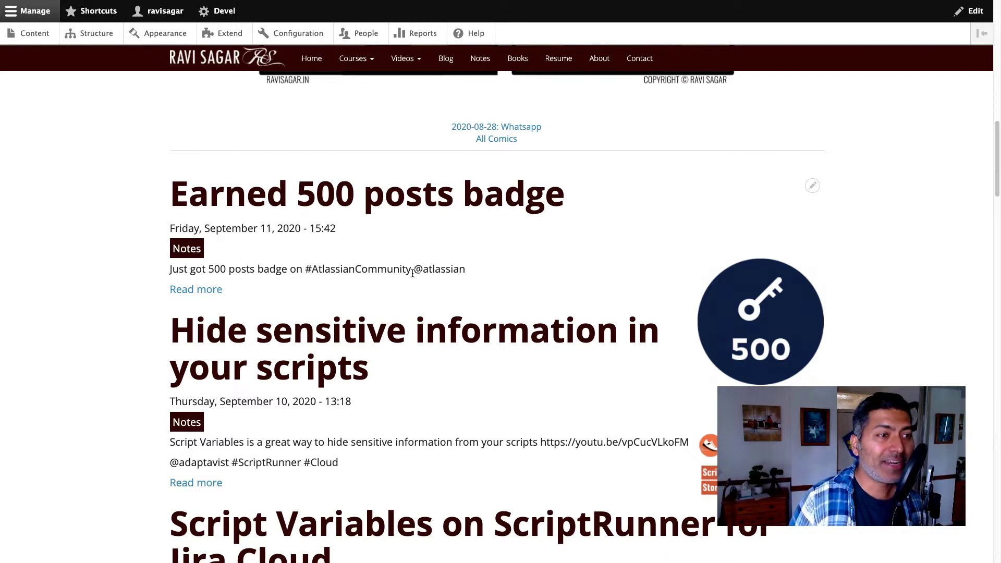
pyautogui.scroll(-10, 394, 314)
pyautogui.scroll(-15, 393, 313)
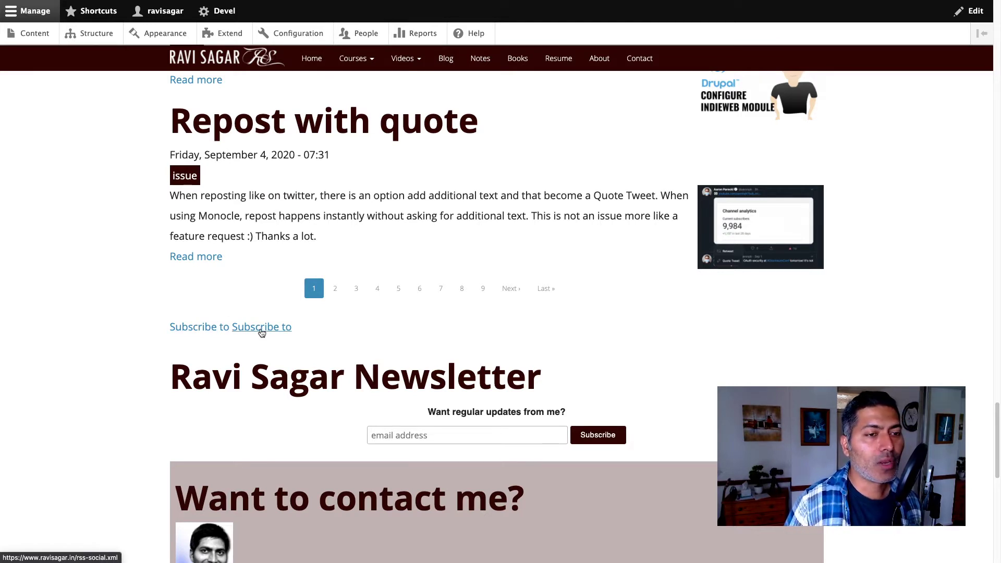
pyautogui.click(209, 329)
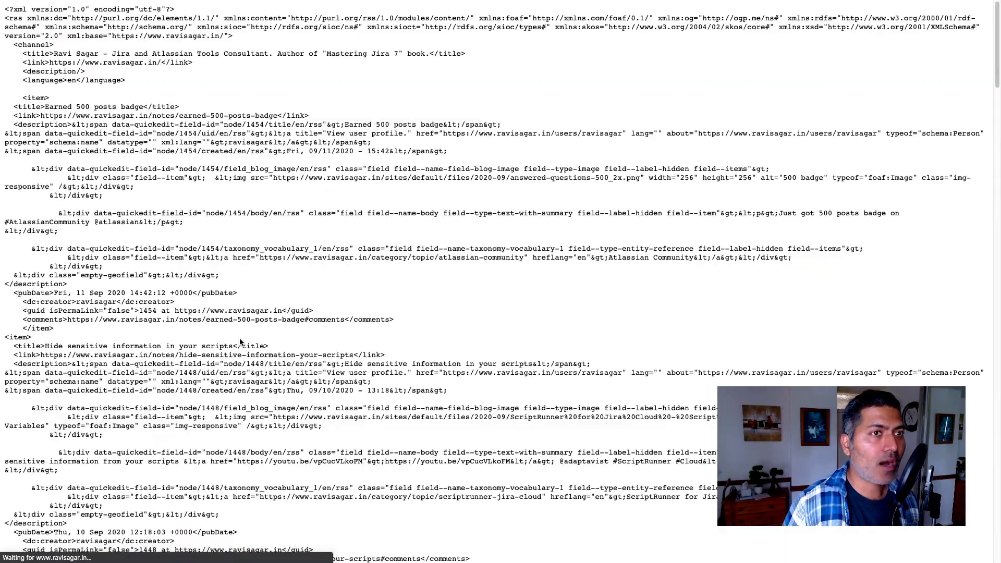
pyautogui.scroll(-15, 230, 327)
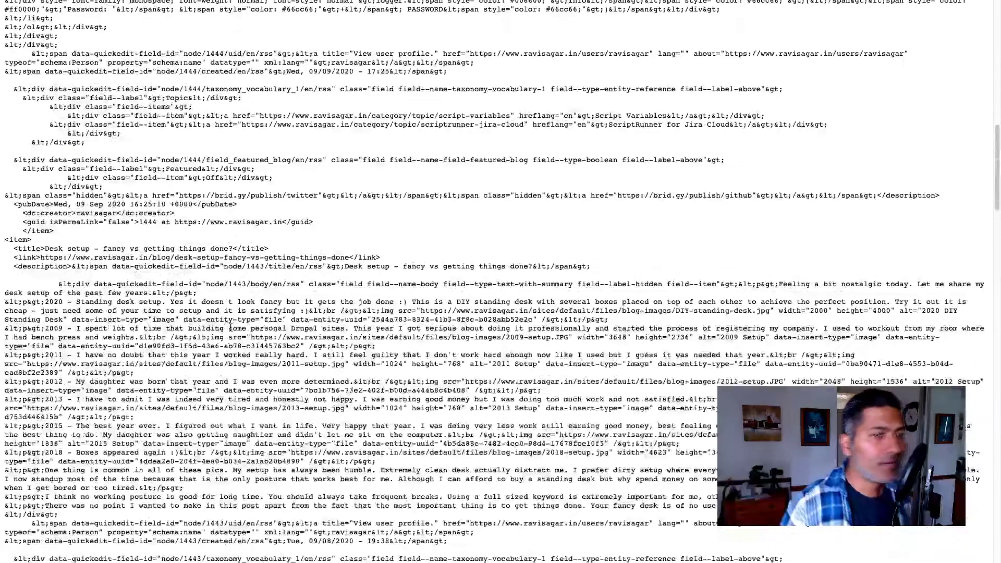
pyautogui.scroll(20, 230, 326)
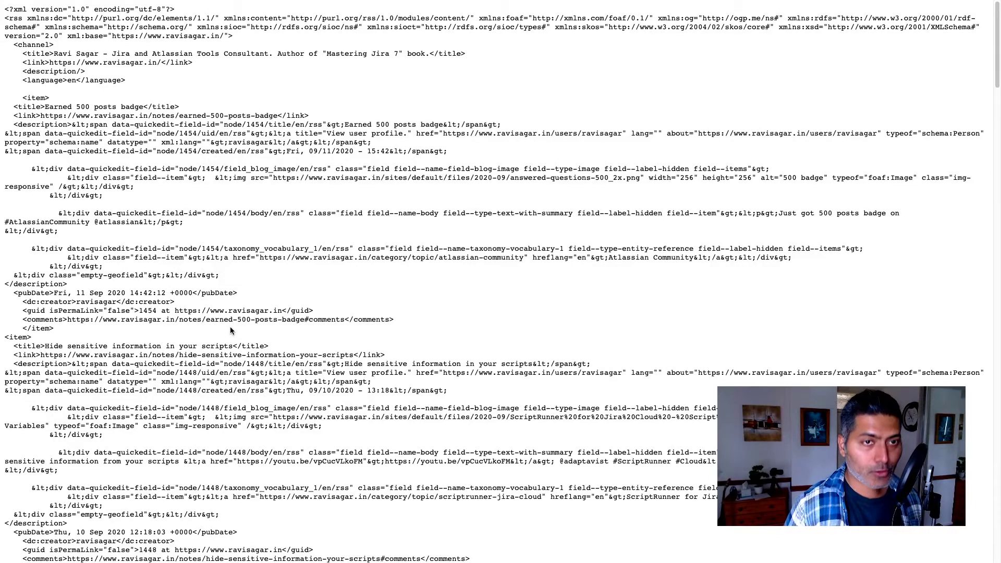
pyautogui.press('super+bracketleft')
# - Open the view behind the home page's post listing for editing, enlarge the page to 125%, and show the Feed display
pyautogui.scroll(-10, 230, 326)
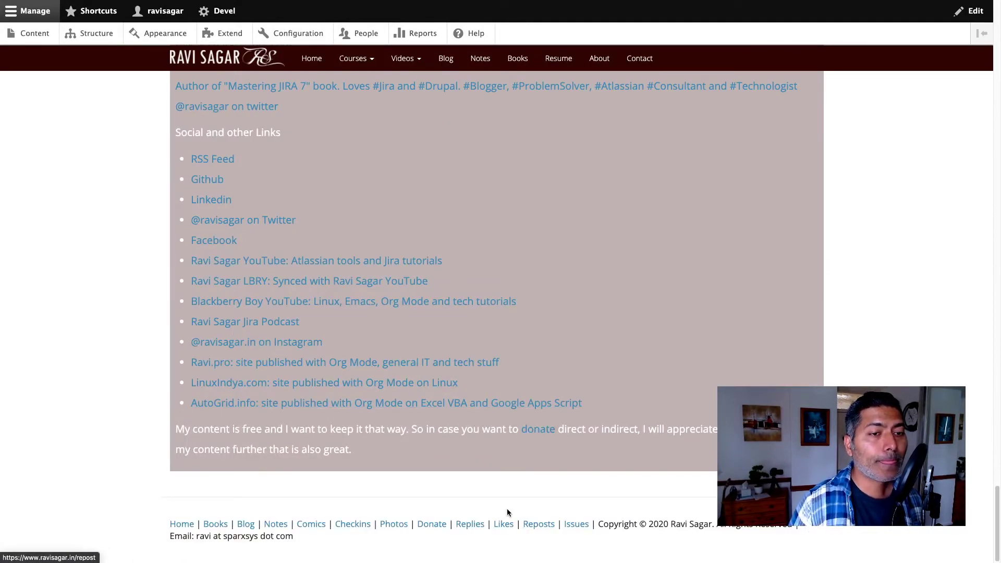
pyautogui.scroll(7, 507, 512)
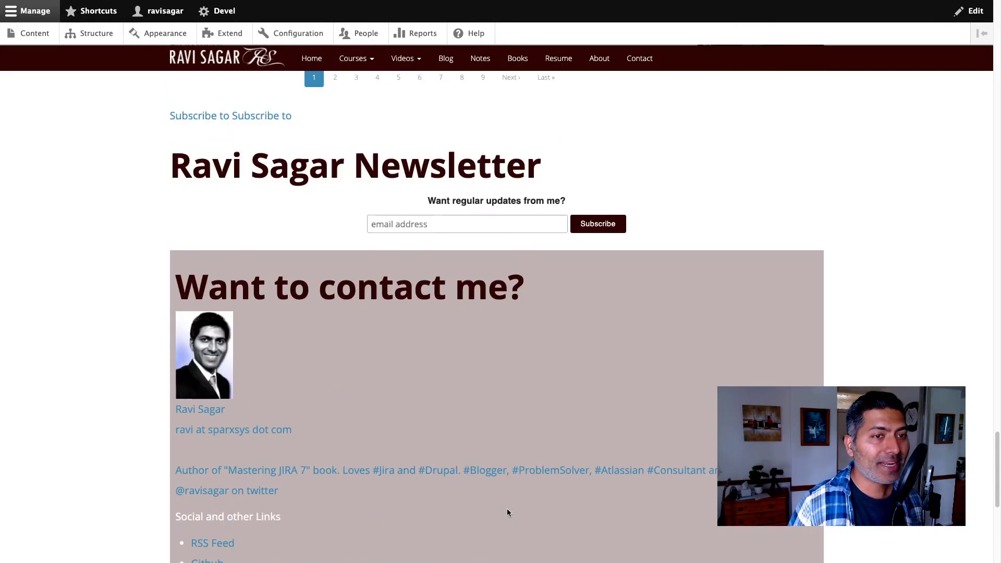
pyautogui.scroll(15, 507, 512)
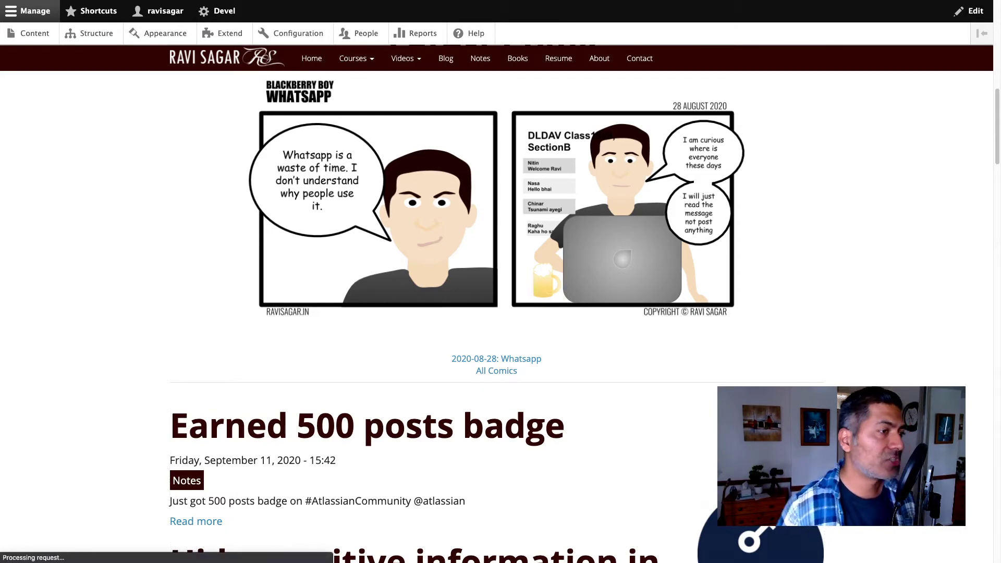
pyautogui.scroll(-6, 517, 384)
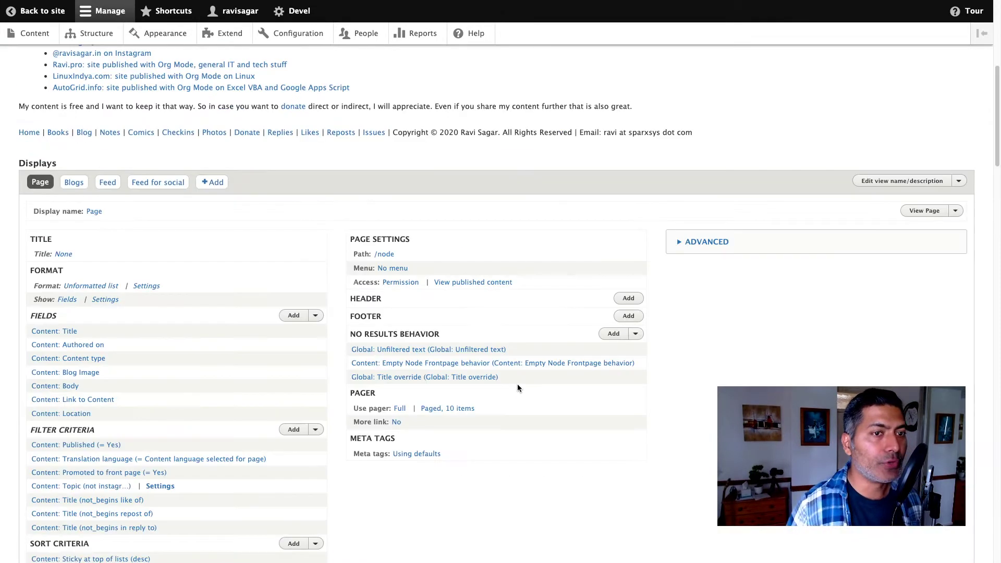
pyautogui.press('super+plus')
pyautogui.scroll(-2, 517, 384)
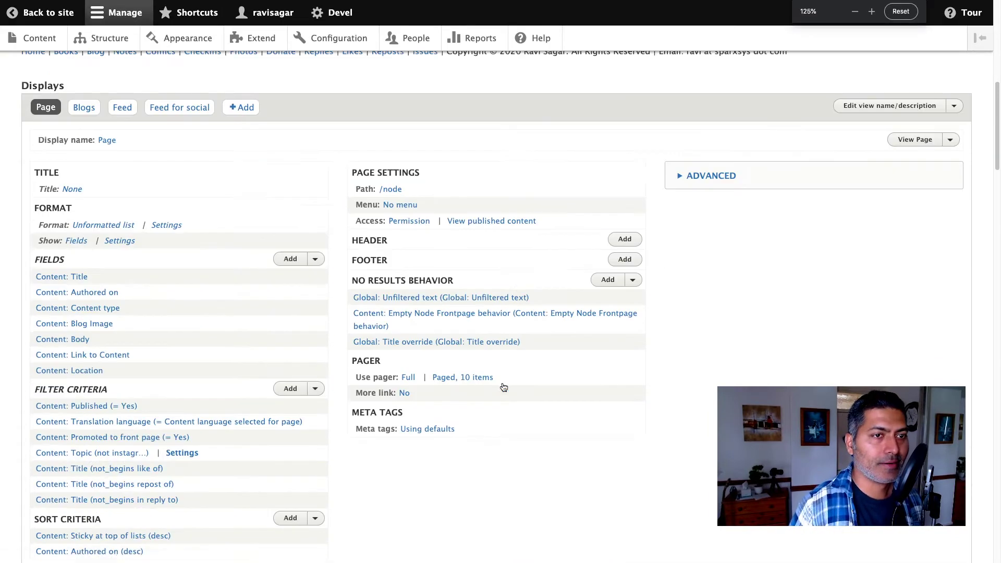
pyautogui.click(130, 112)
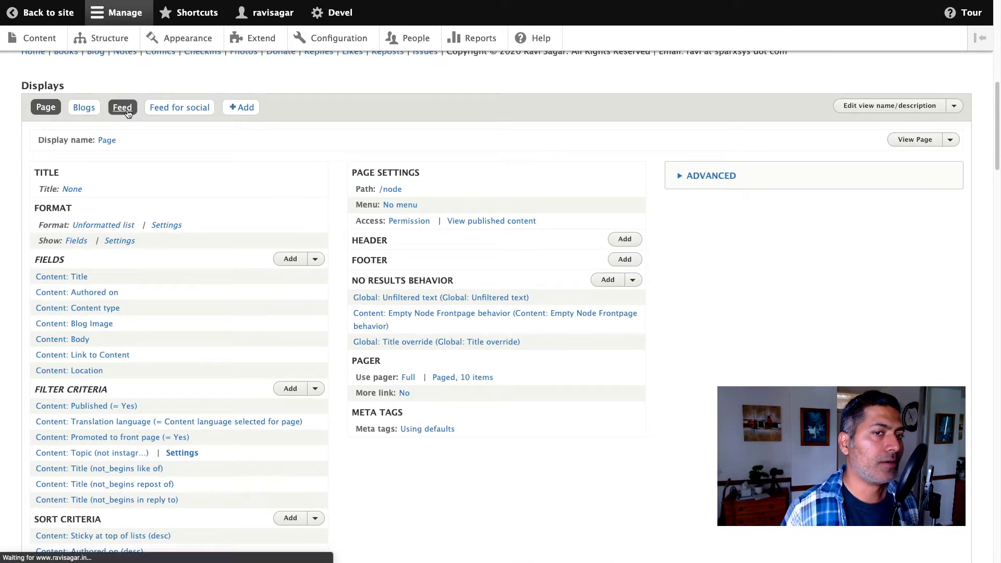
pyautogui.scroll(-7, 284, 234)
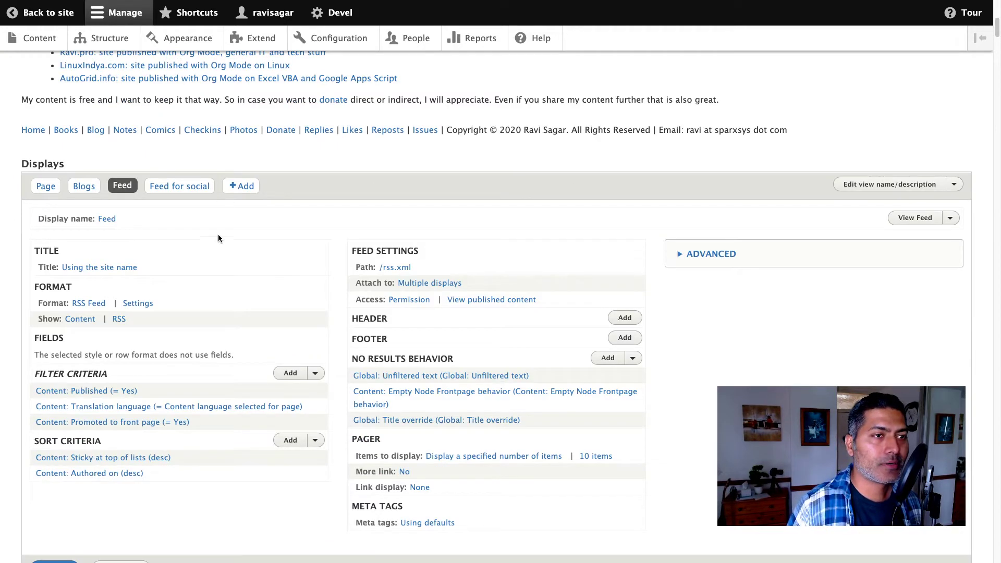
pyautogui.click(952, 187)
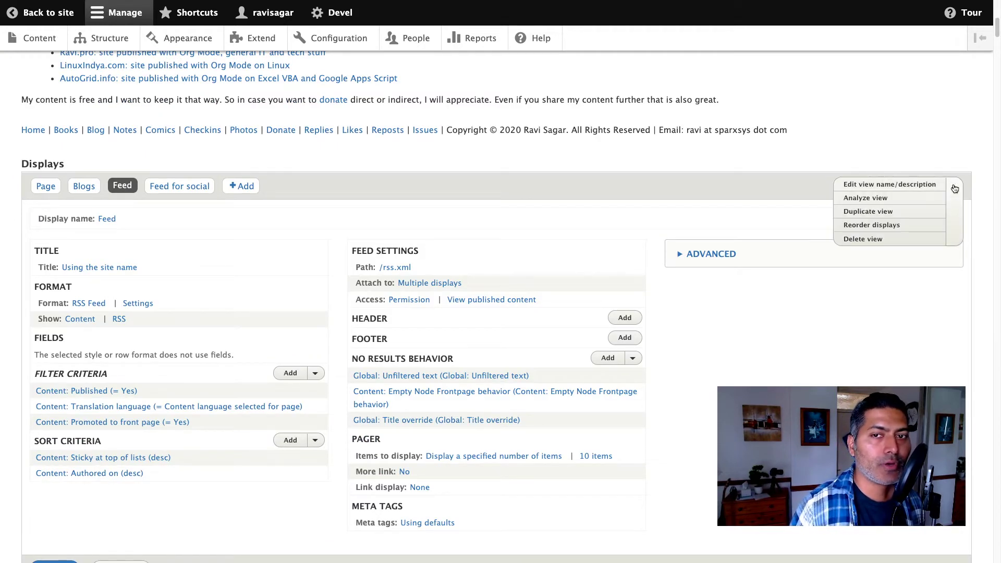
pyautogui.click(243, 187)
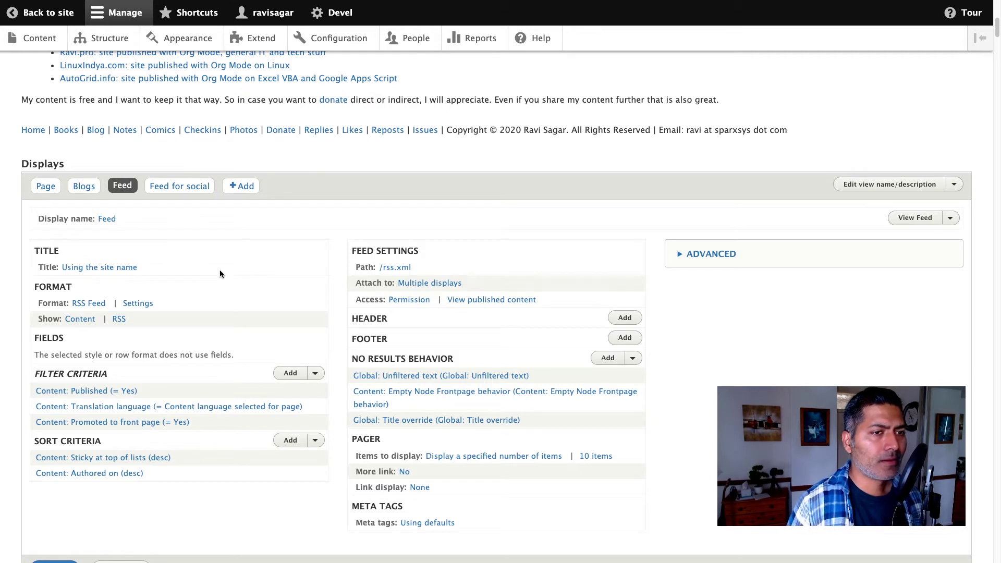
# - Inspect the Feed display's row style choices and the display types available for its rows
pyautogui.click(78, 323)
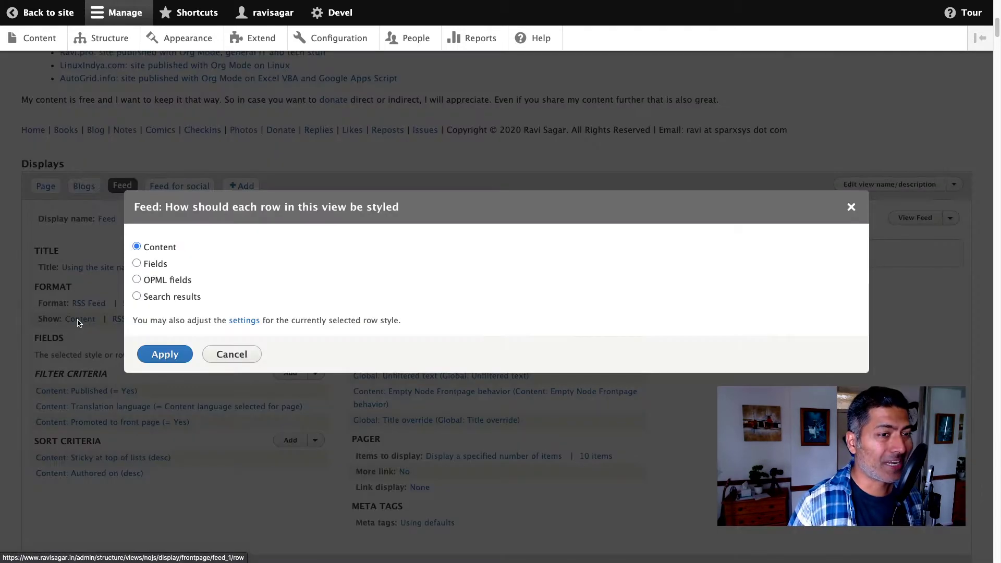
pyautogui.click(243, 356)
pyautogui.click(118, 322)
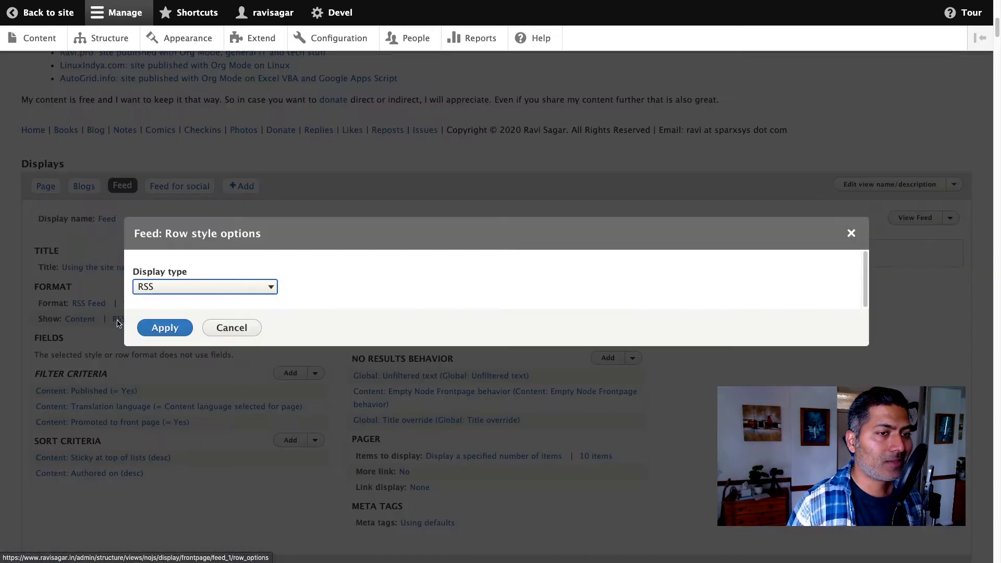
pyautogui.click(227, 289)
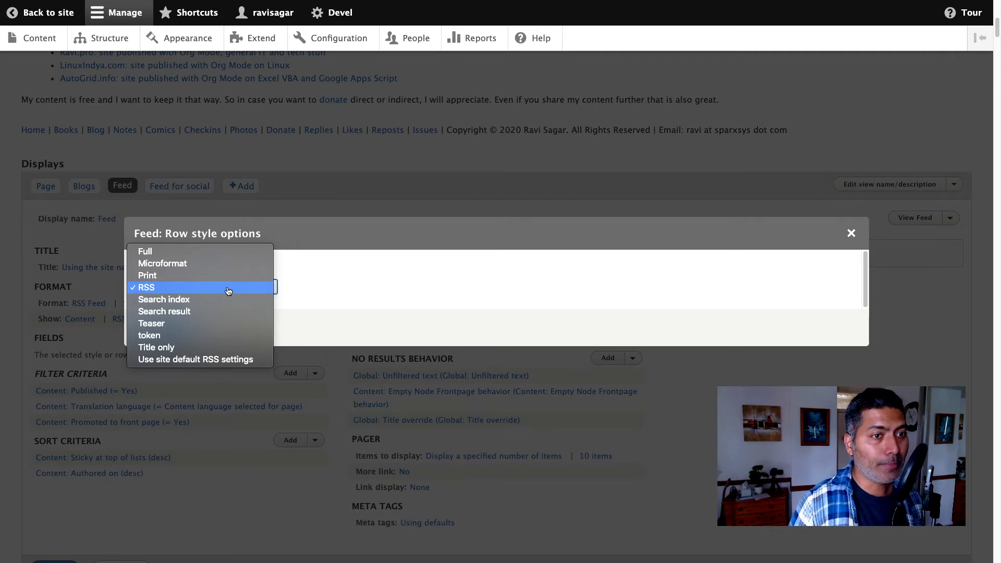
pyautogui.click(347, 284)
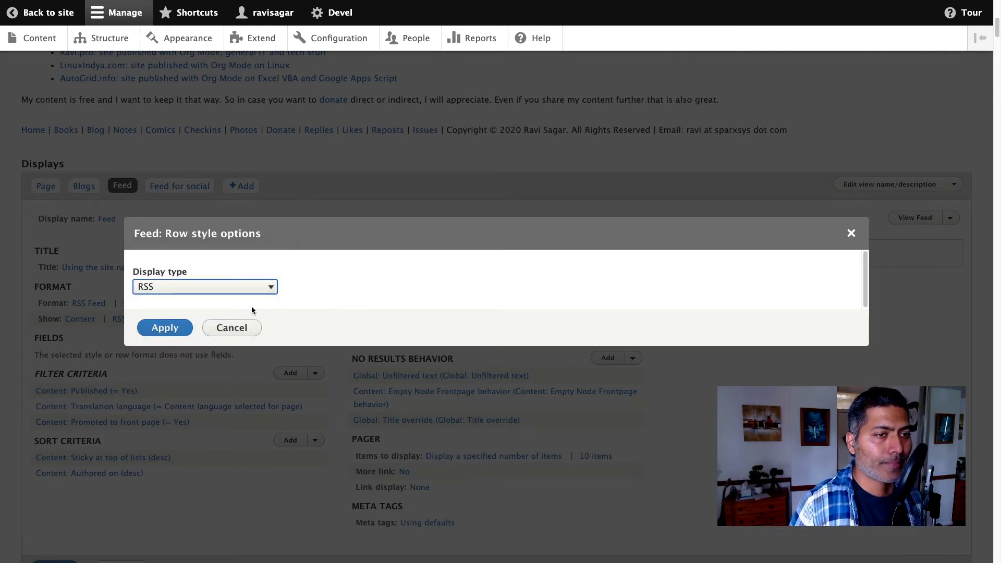
pyautogui.click(231, 329)
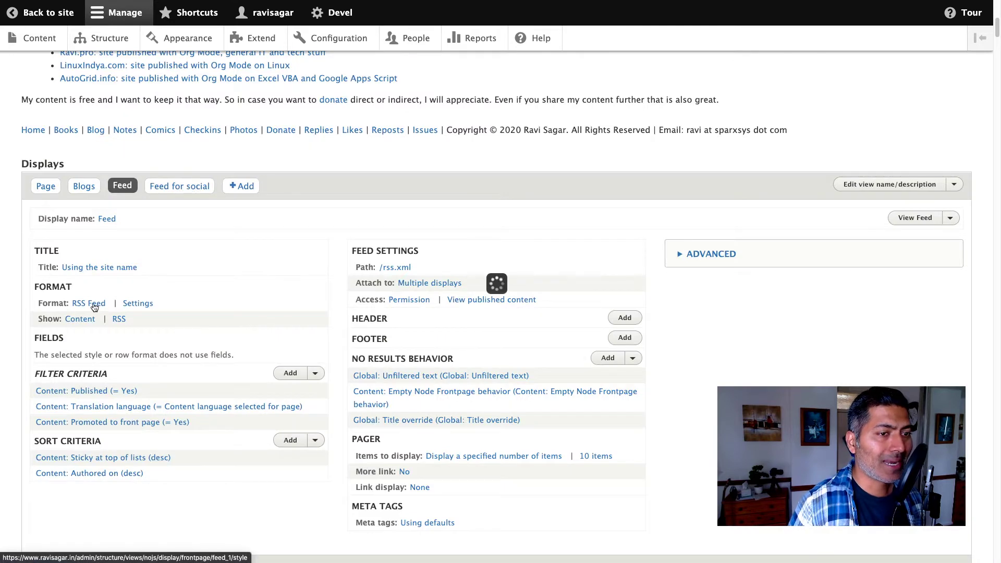
# - Inspect the style options of the Feed display's RSS Feed format, including the RSS description setting
pyautogui.press('Escape')
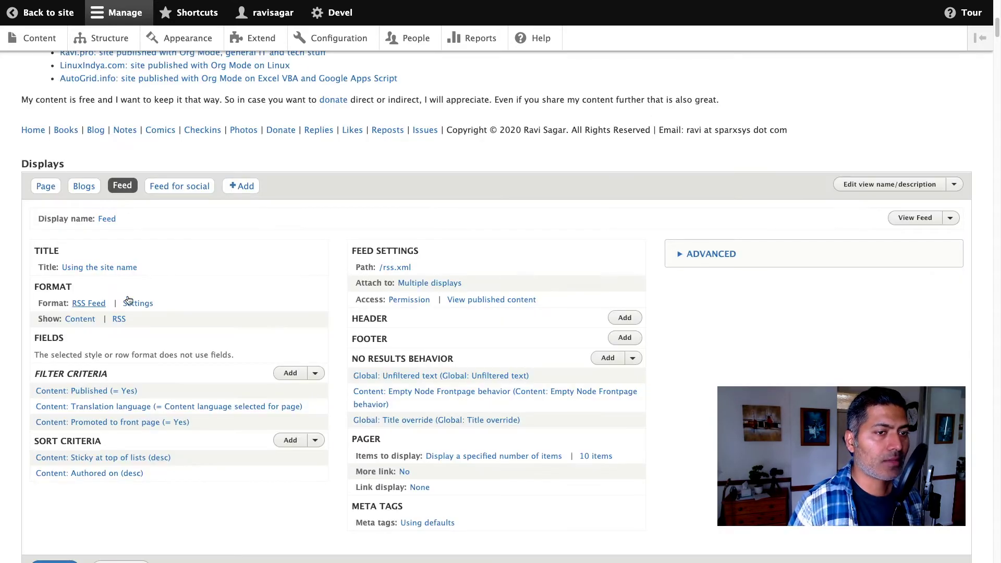
pyautogui.click(140, 303)
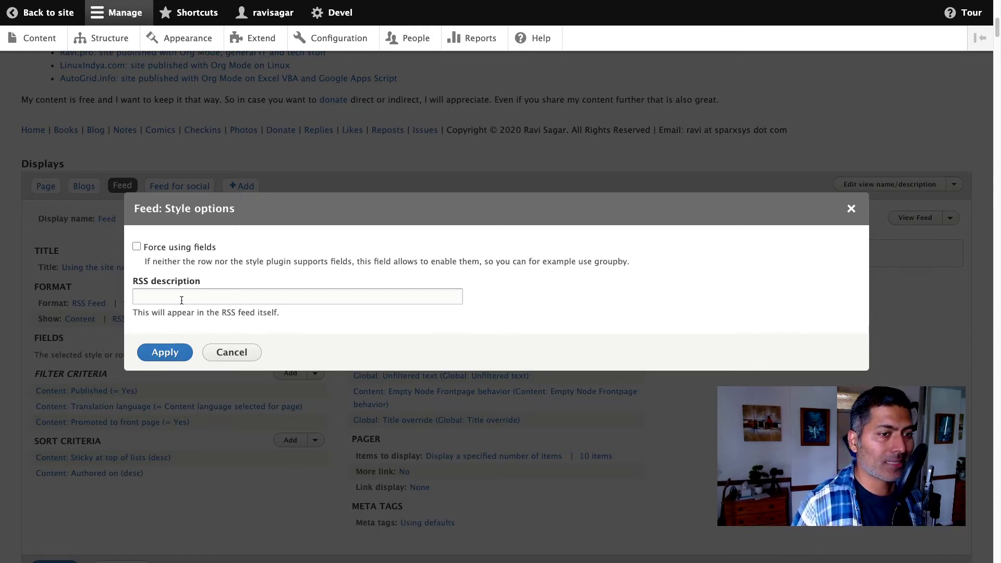
pyautogui.press('Escape')
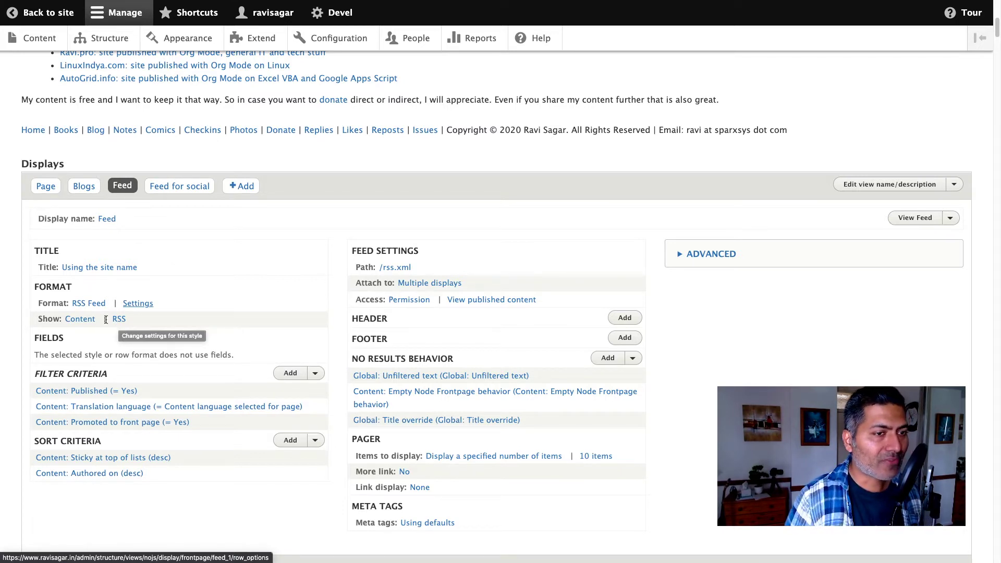
# - Expand the Feed display's advanced settings and inspect its path and the displays it is attached to
pyautogui.click(711, 254)
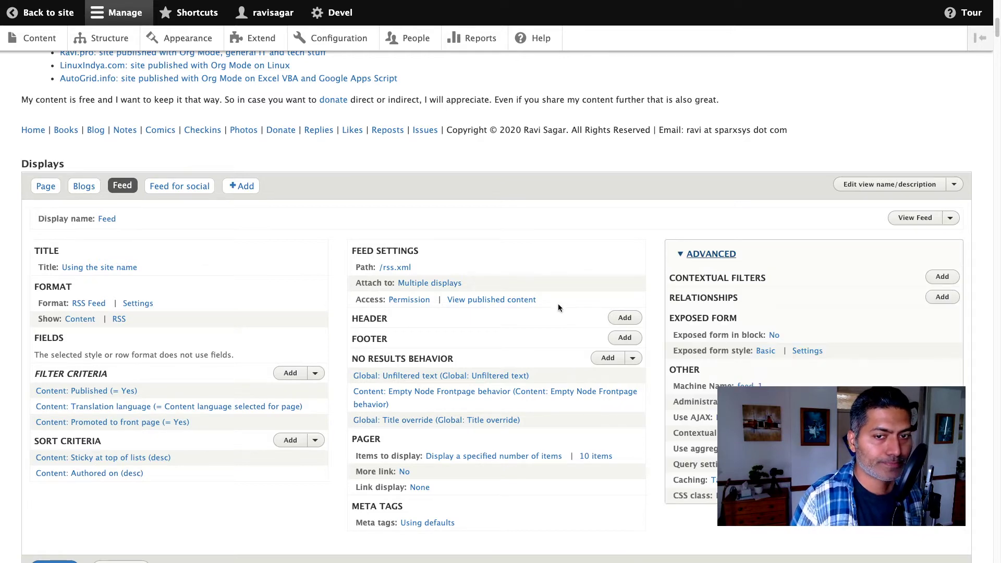
pyautogui.click(405, 268)
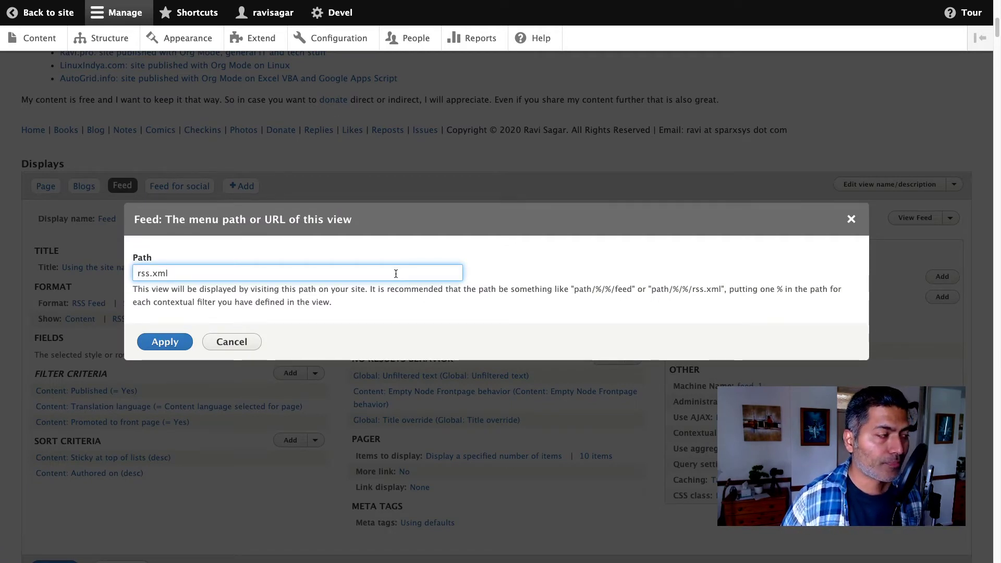
pyautogui.press('Escape')
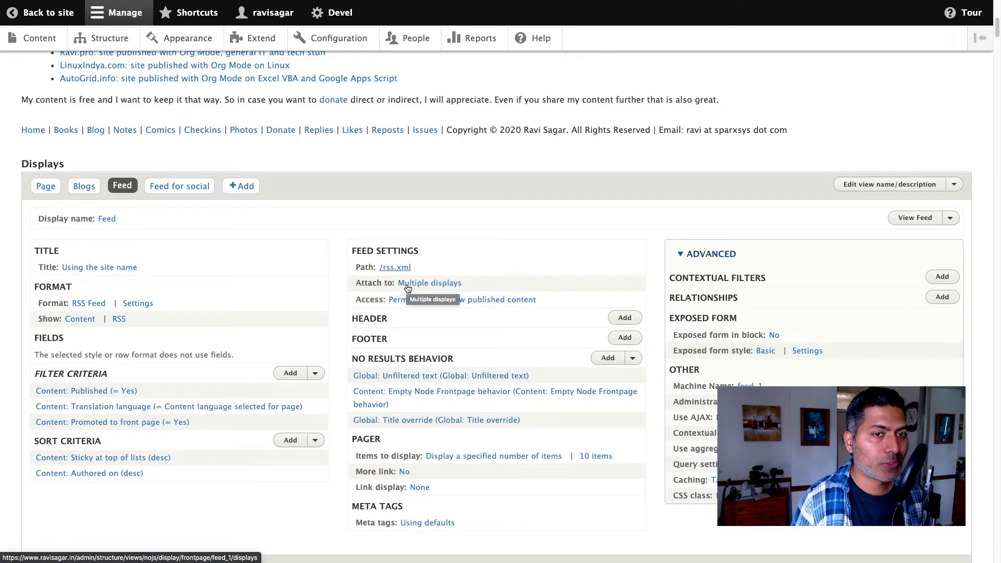
pyautogui.click(409, 285)
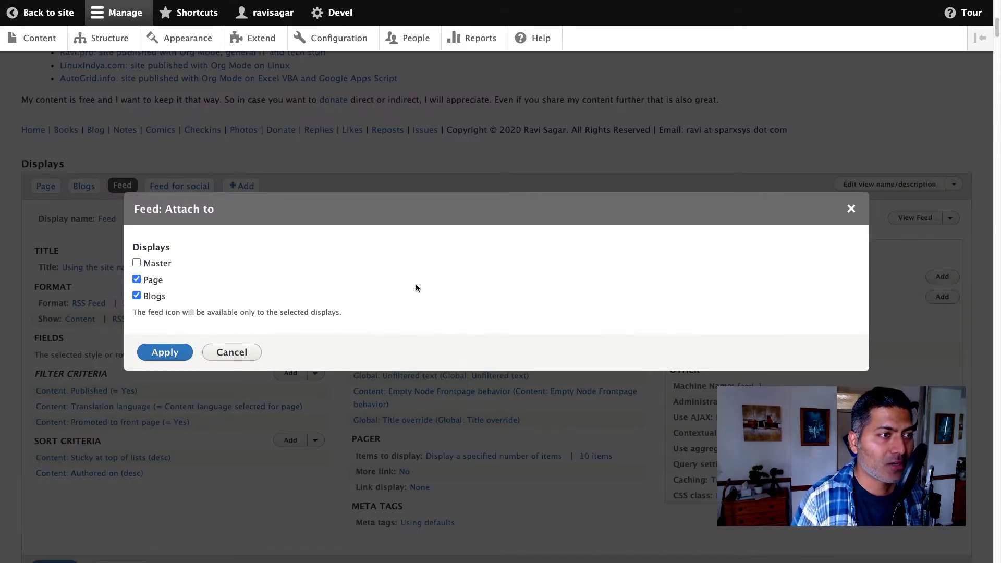
pyautogui.press('Escape')
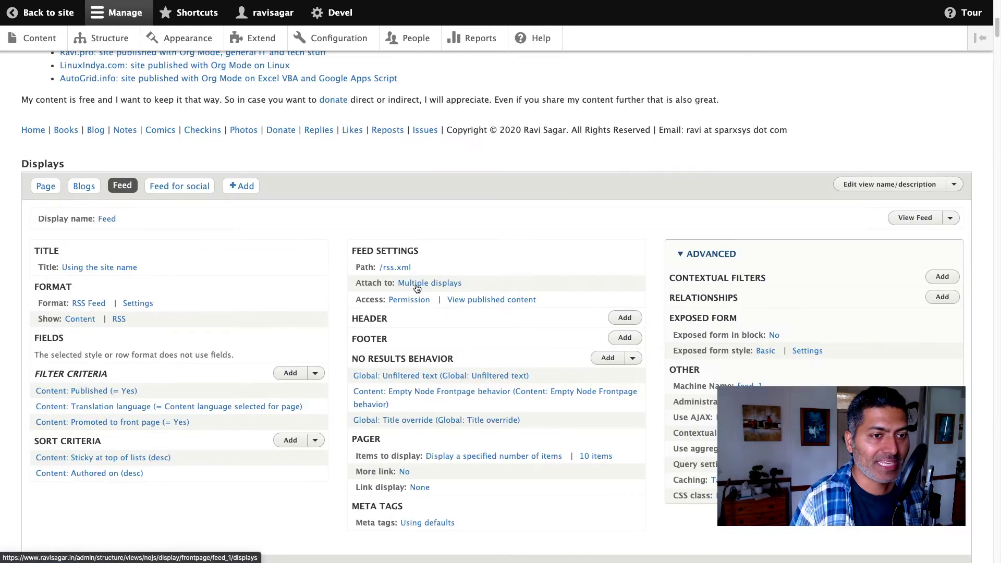
# - Return from the view editor to the home page and examine the subscription links below the post listing
pyautogui.click(37, 13)
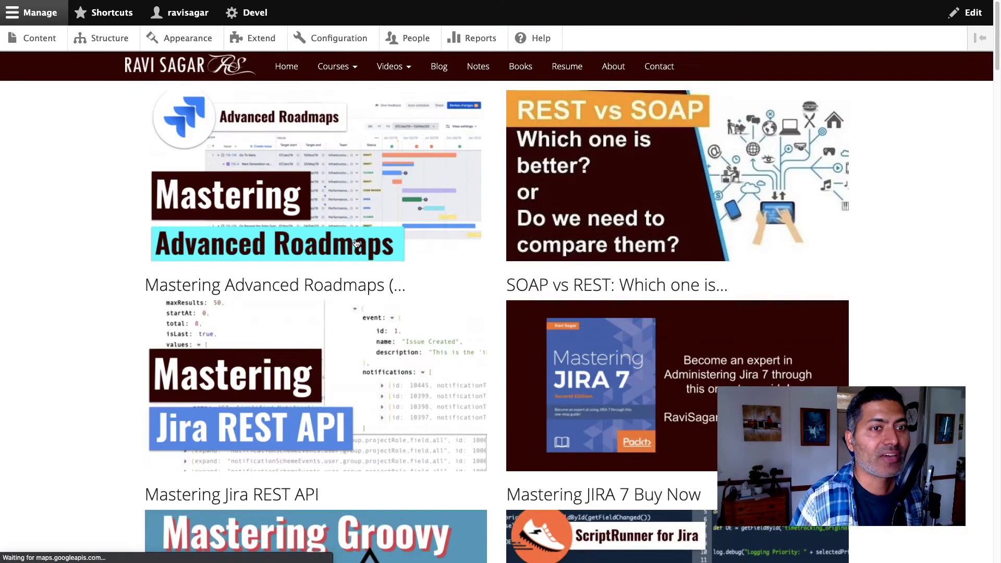
pyautogui.scroll(-20, 355, 242)
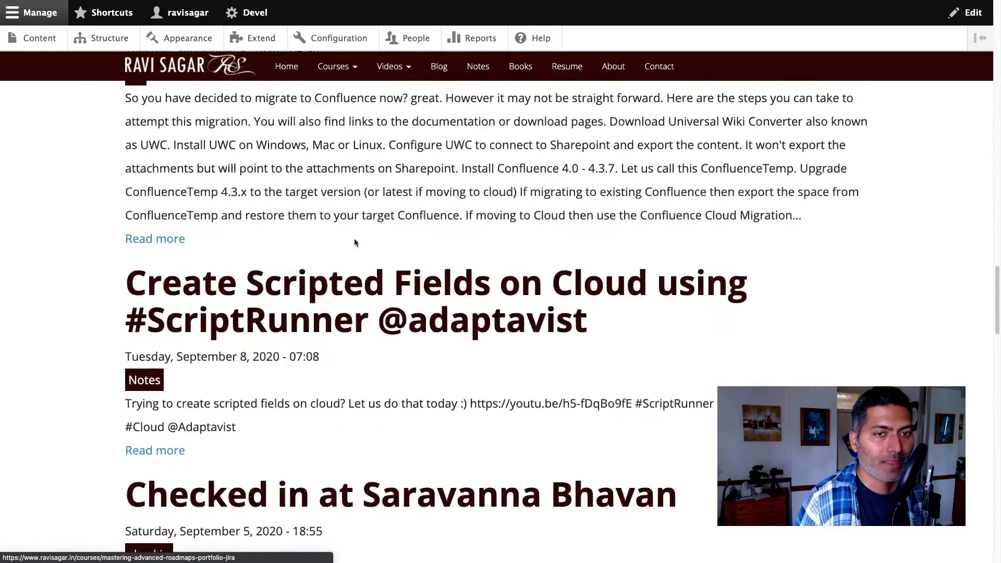
pyautogui.scroll(10, 248, 252)
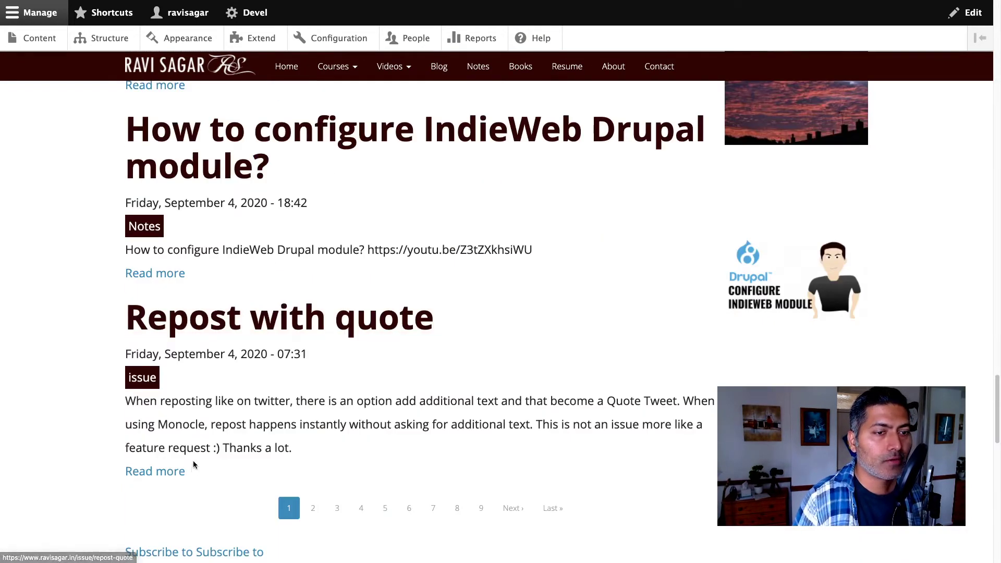
pyautogui.scroll(-2, 193, 461)
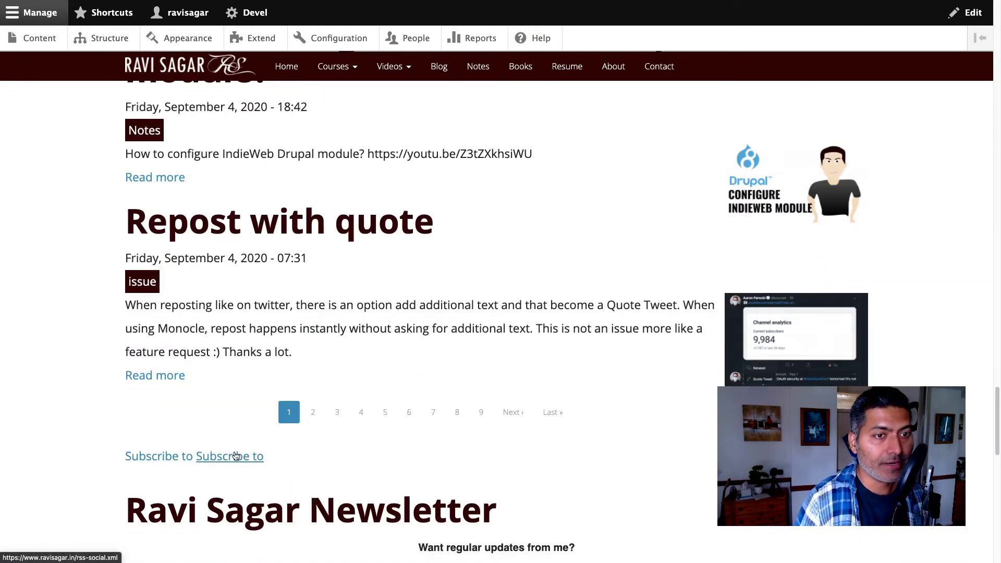
# - Open the Replies page from the site footer and look through its posts to the page's own RSS subscription link
pyautogui.scroll(-12, 246, 347)
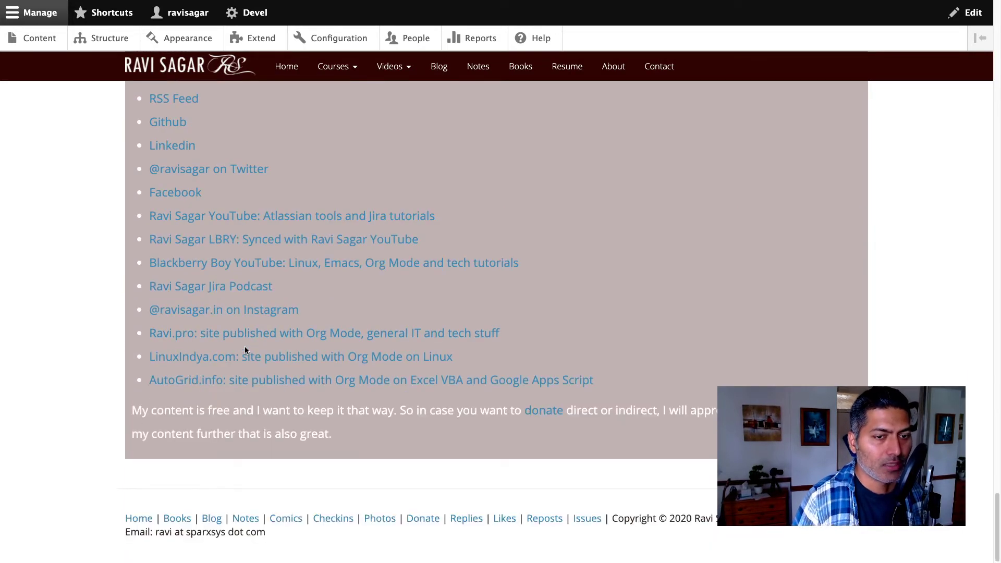
pyautogui.click(466, 519)
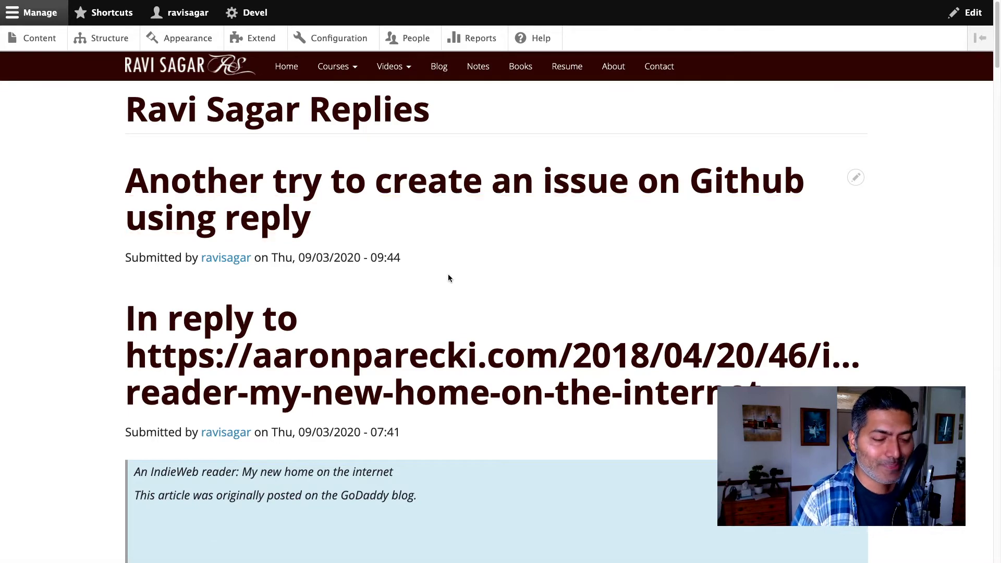
pyautogui.scroll(-10, 448, 278)
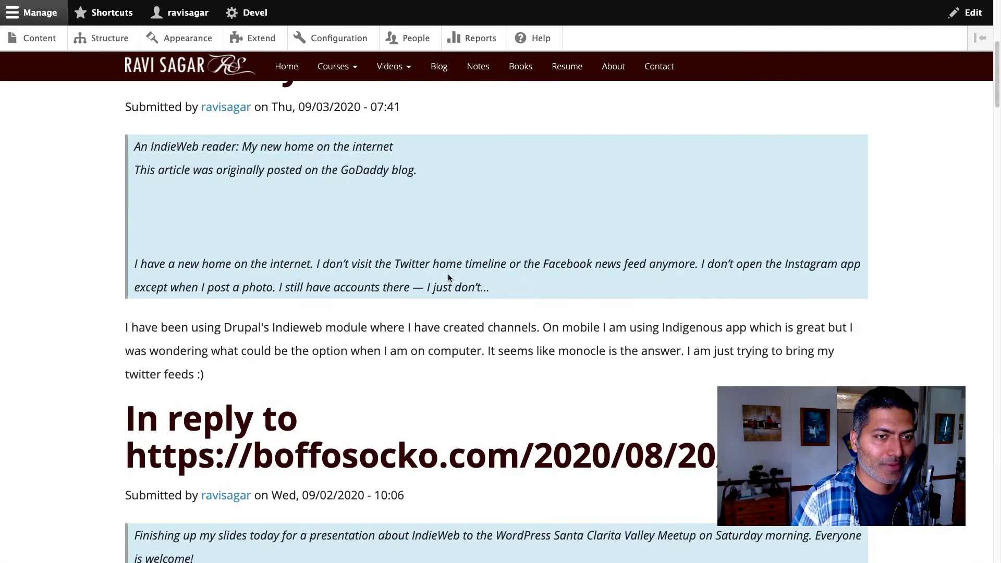
pyautogui.scroll(-10, 448, 278)
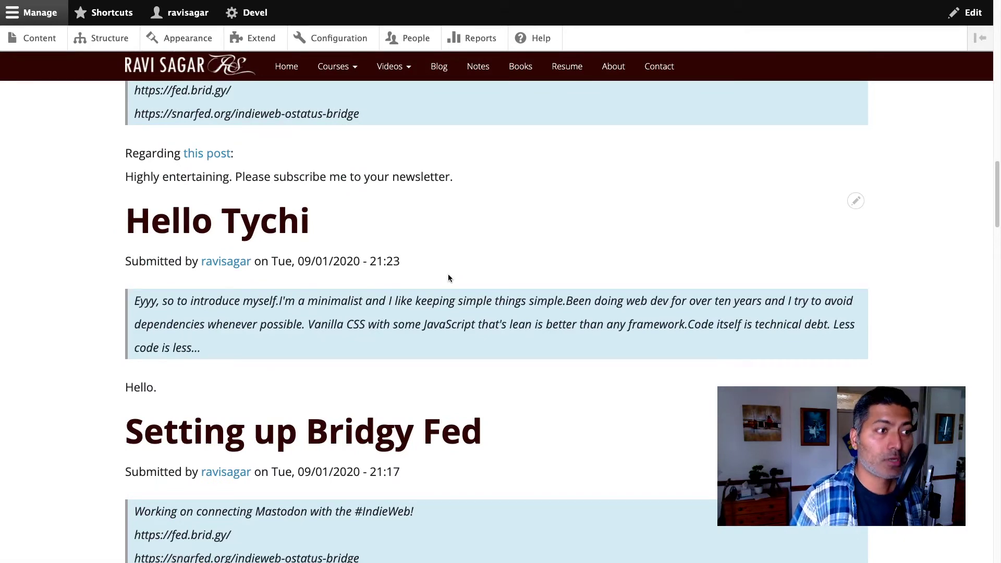
pyautogui.scroll(-15, 448, 278)
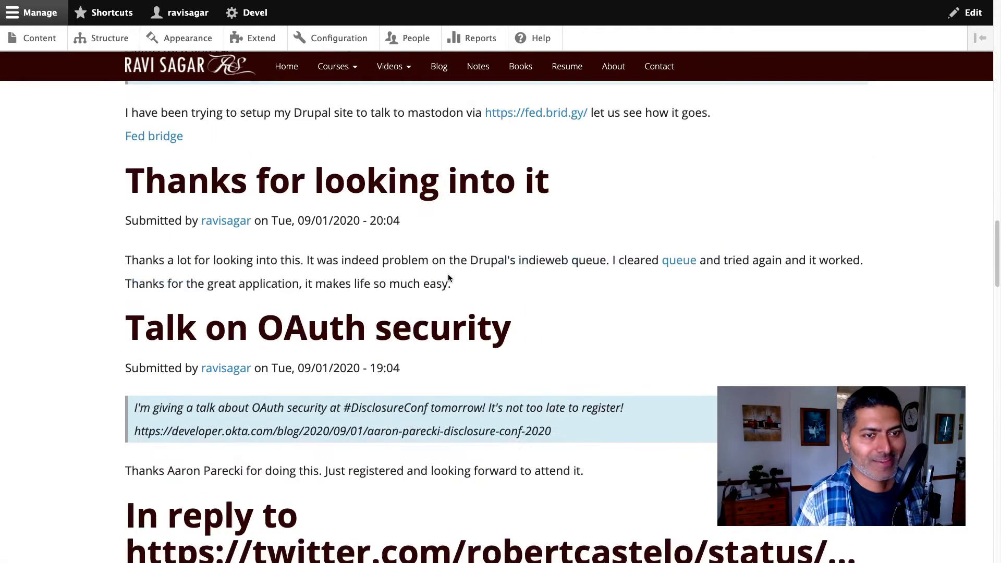
pyautogui.scroll(-3, 449, 279)
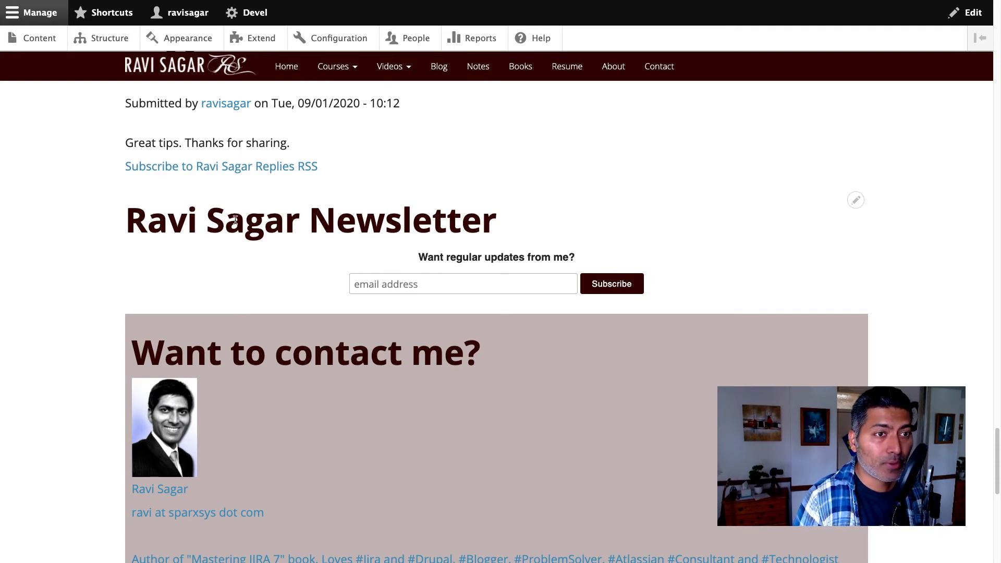
# - Open the Likes page from the site footer and find the RSS subscription link below its listing
pyautogui.scroll(-10, 235, 220)
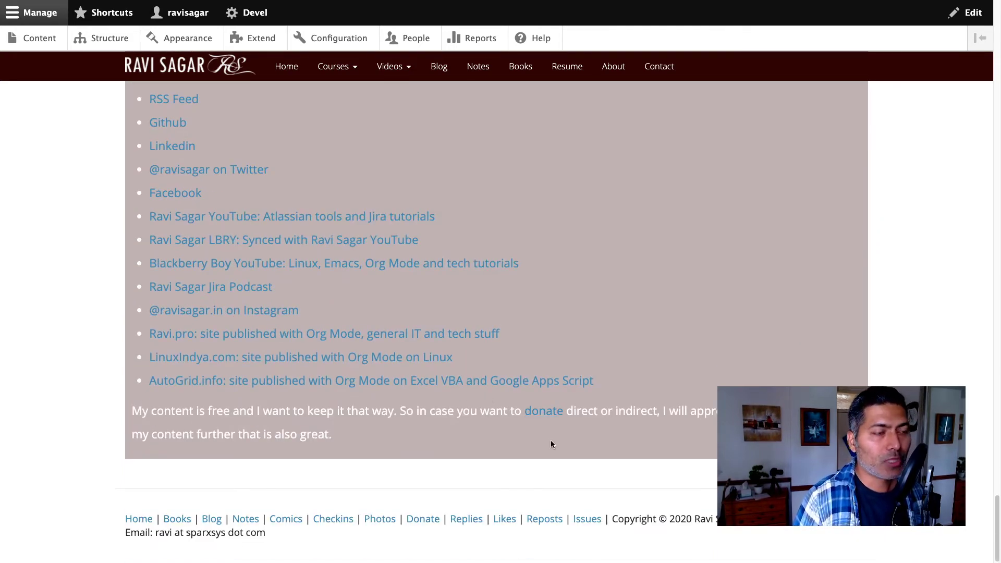
pyautogui.click(504, 520)
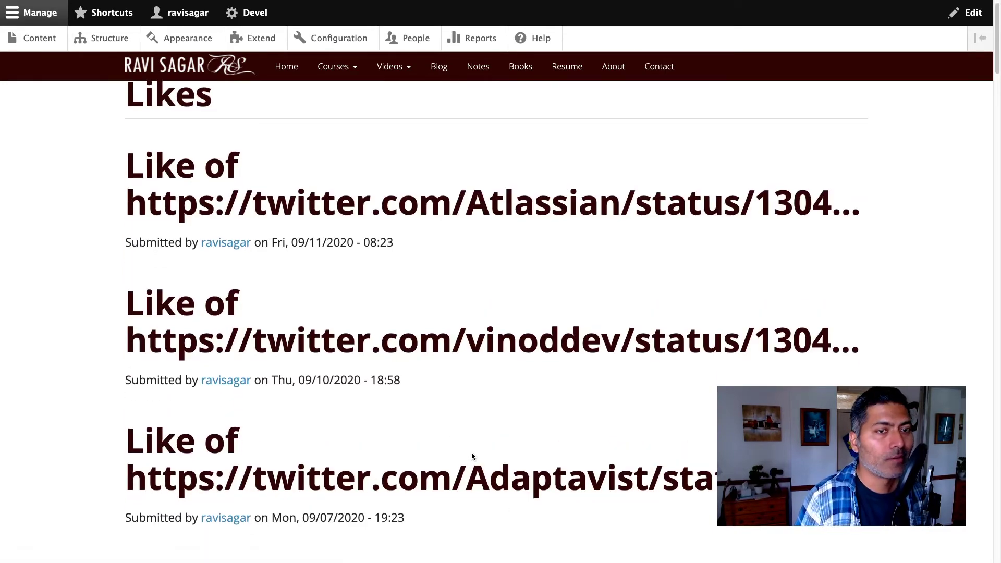
pyautogui.scroll(-10, 453, 437)
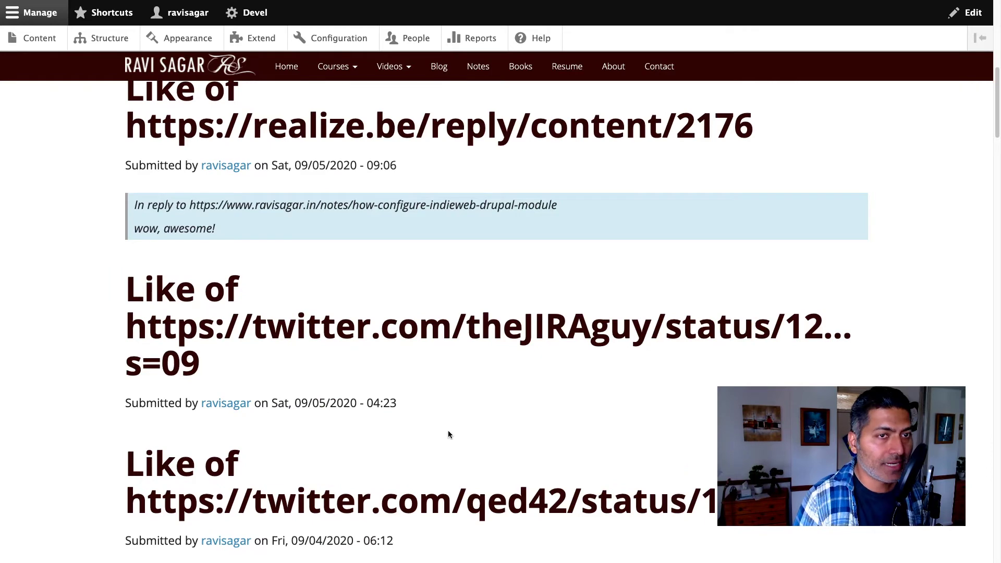
pyautogui.scroll(-20, 448, 434)
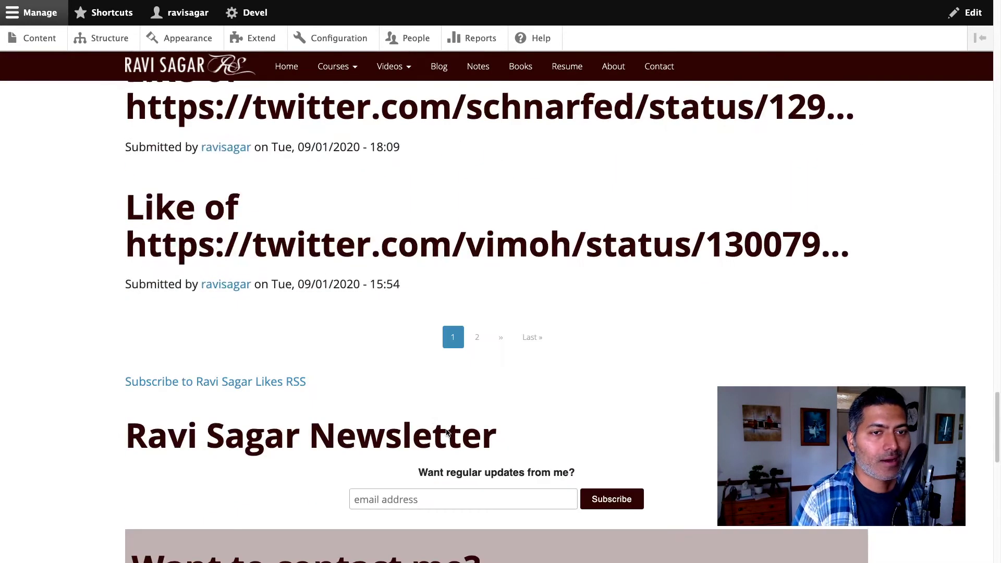
pyautogui.scroll(-10, 447, 432)
pyautogui.scroll(7, 382, 425)
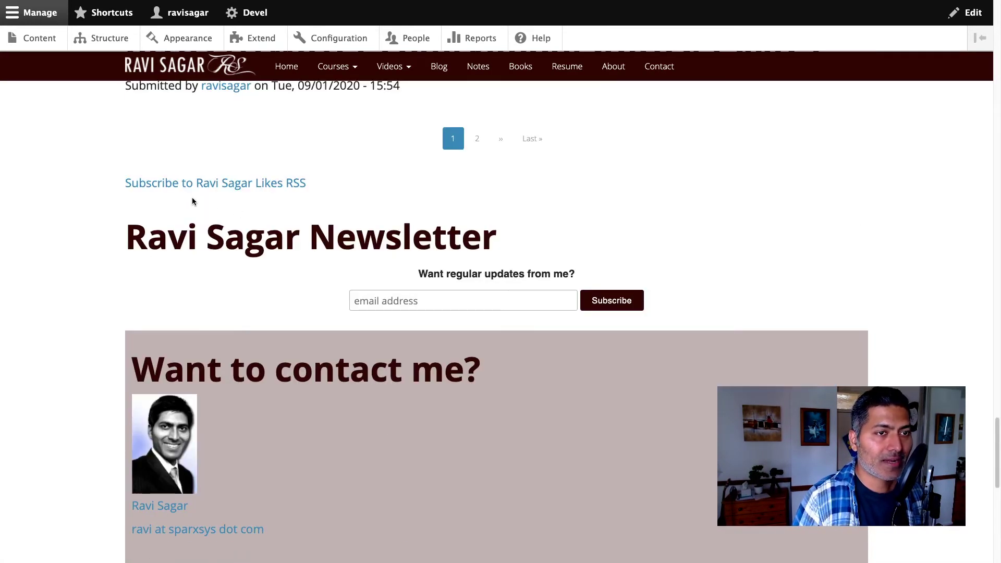
# - Open the Reposts page from the site footer and find its RSS subscription link
pyautogui.scroll(-10, 323, 326)
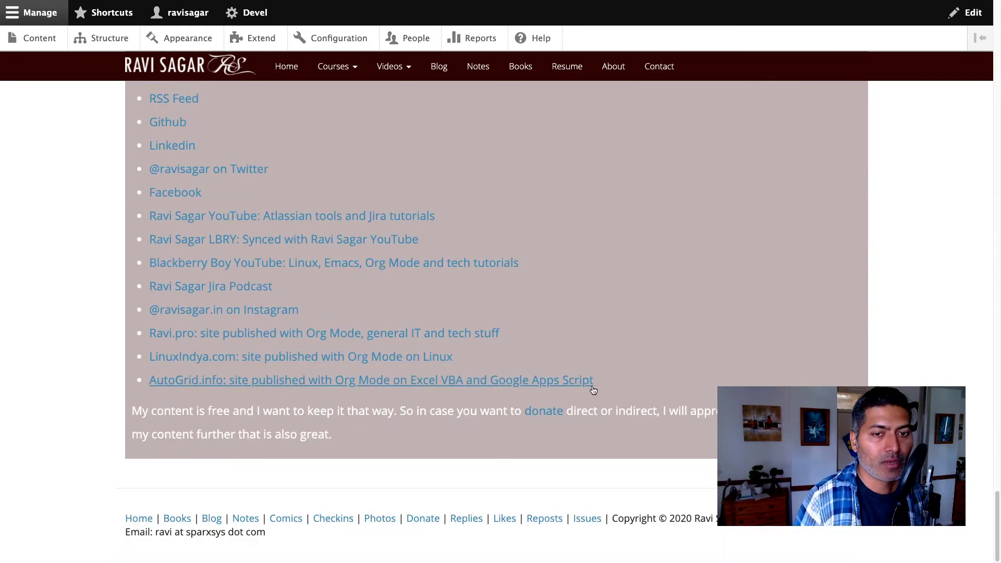
pyautogui.click(550, 523)
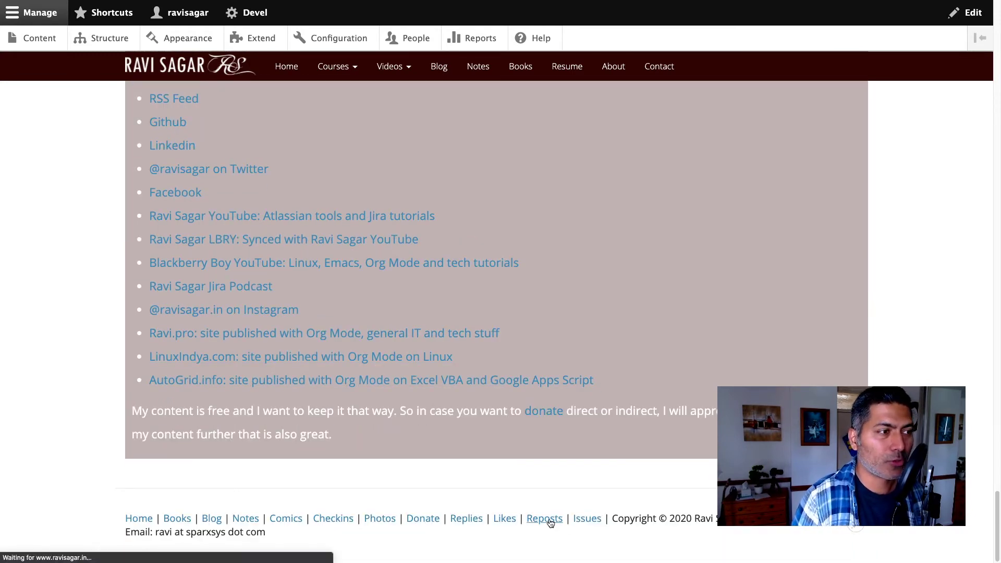
pyautogui.scroll(-15, 518, 449)
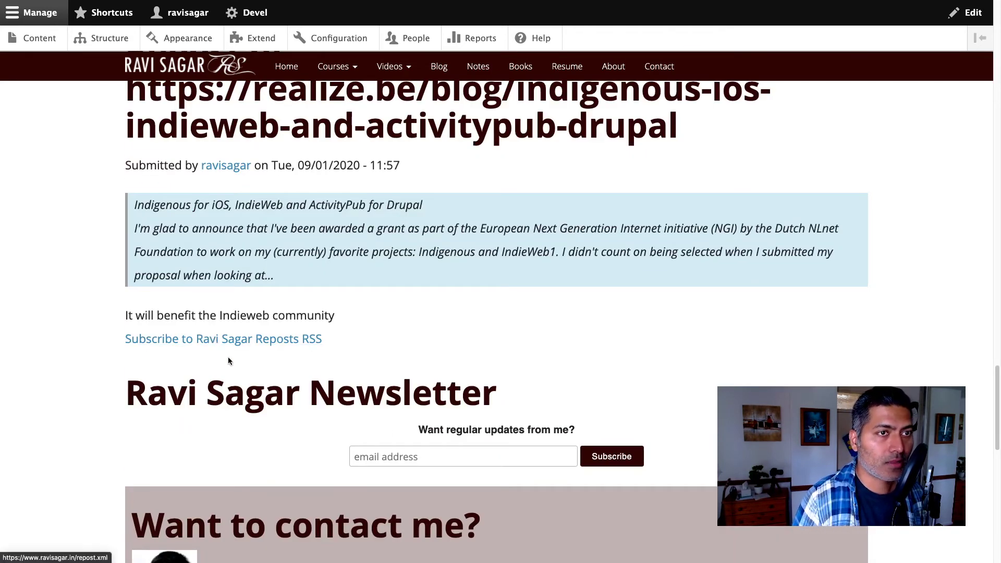
# - Go to the home page, view the second subscription feed linked below the posts, rss-social.xml, and return to the page
pyautogui.click(168, 70)
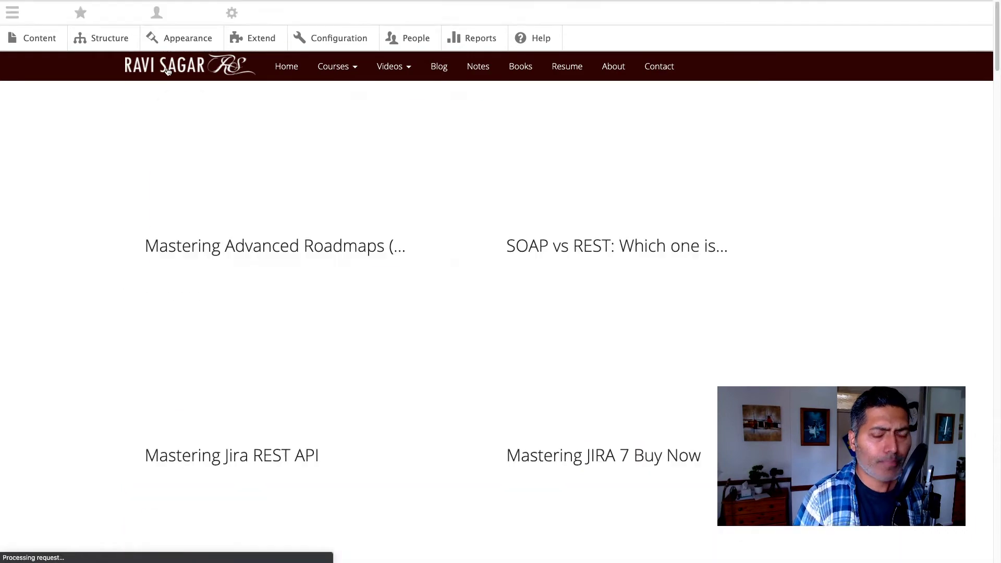
pyautogui.scroll(-10, 98, 245)
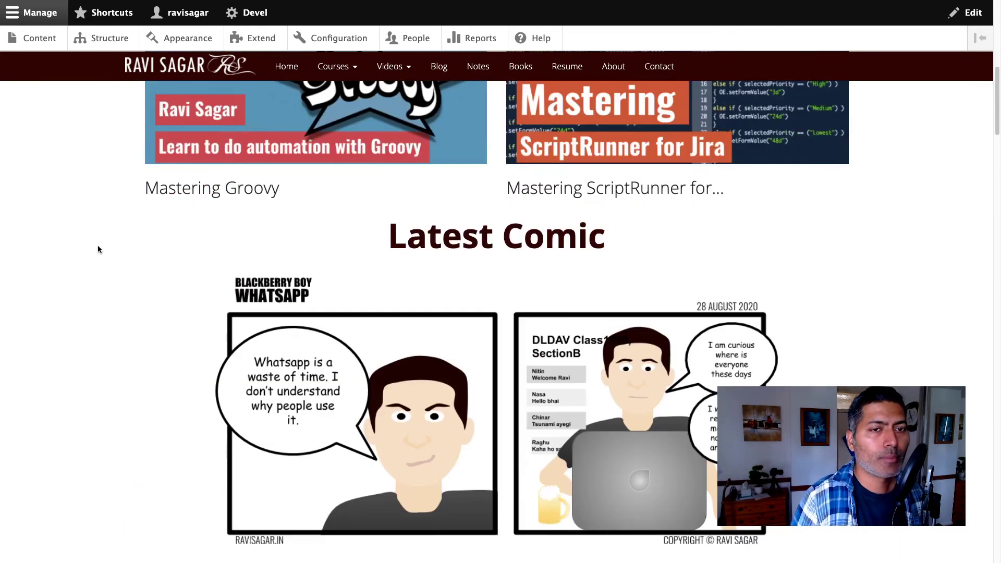
pyautogui.scroll(-20, 98, 249)
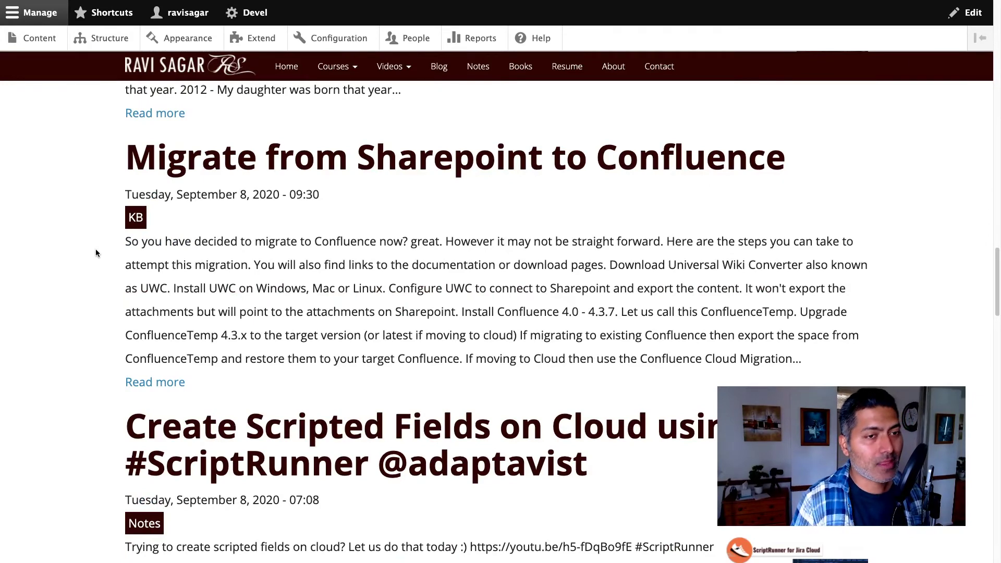
pyautogui.scroll(-20, 96, 252)
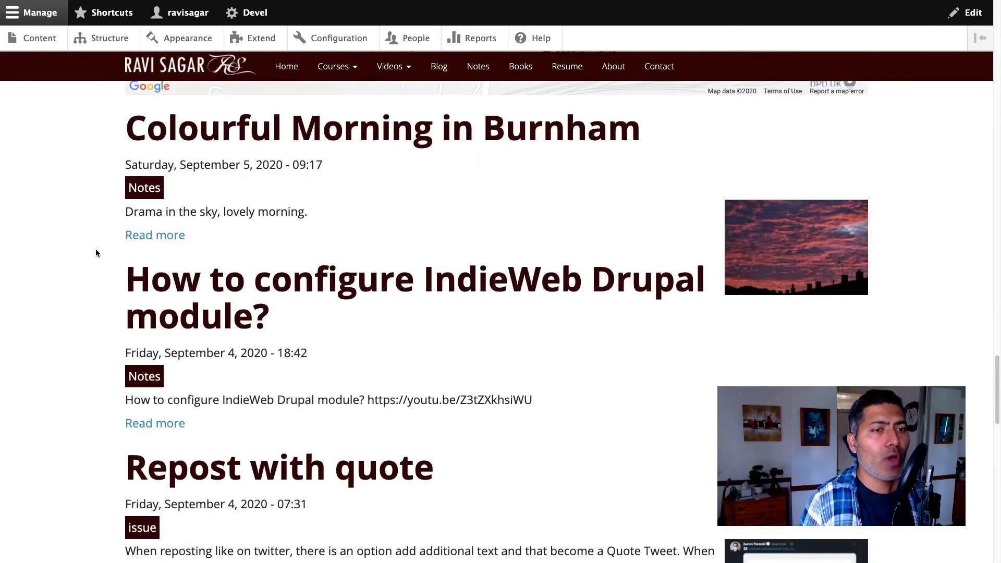
pyautogui.scroll(-4, 96, 253)
pyautogui.click(480, 259)
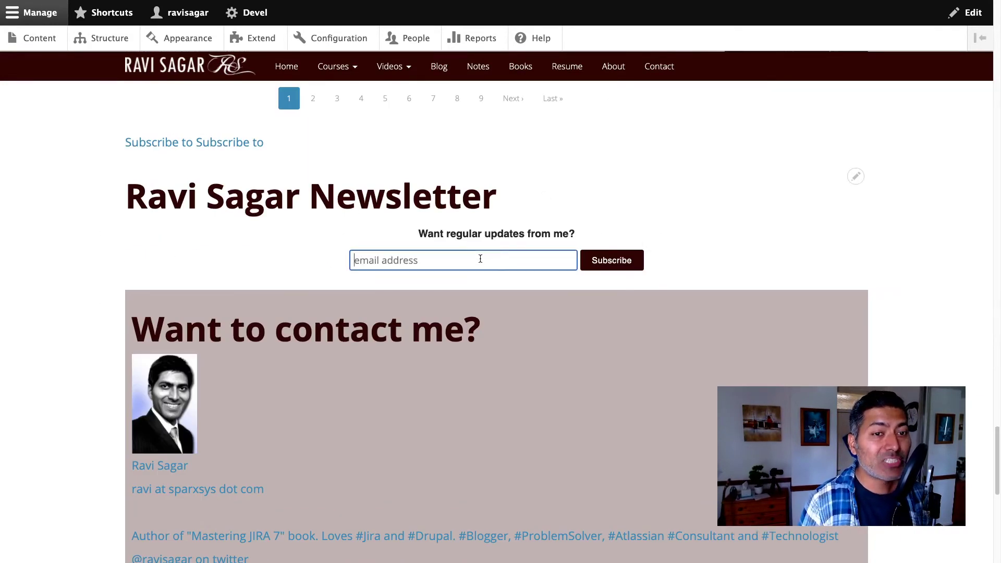
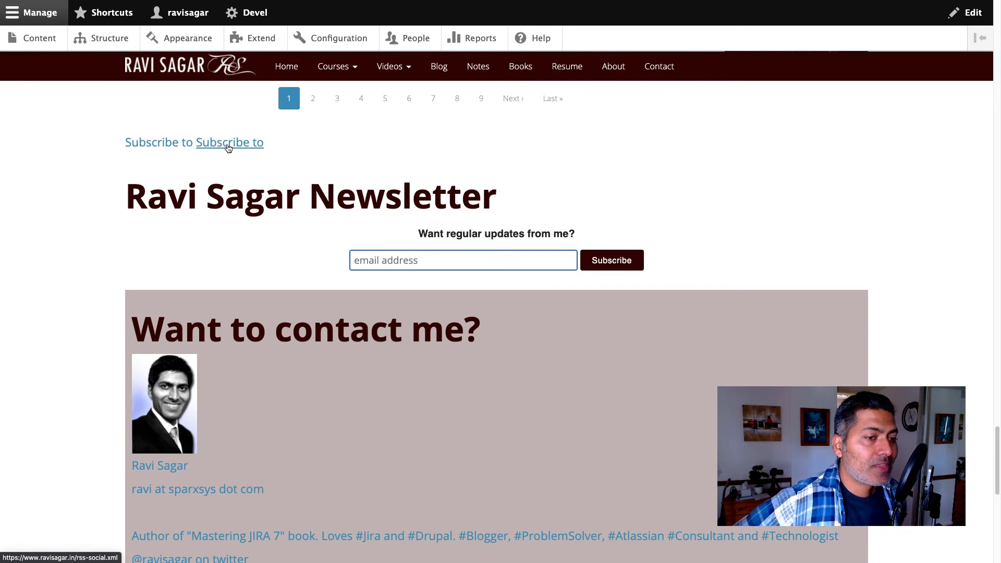
pyautogui.click(228, 148)
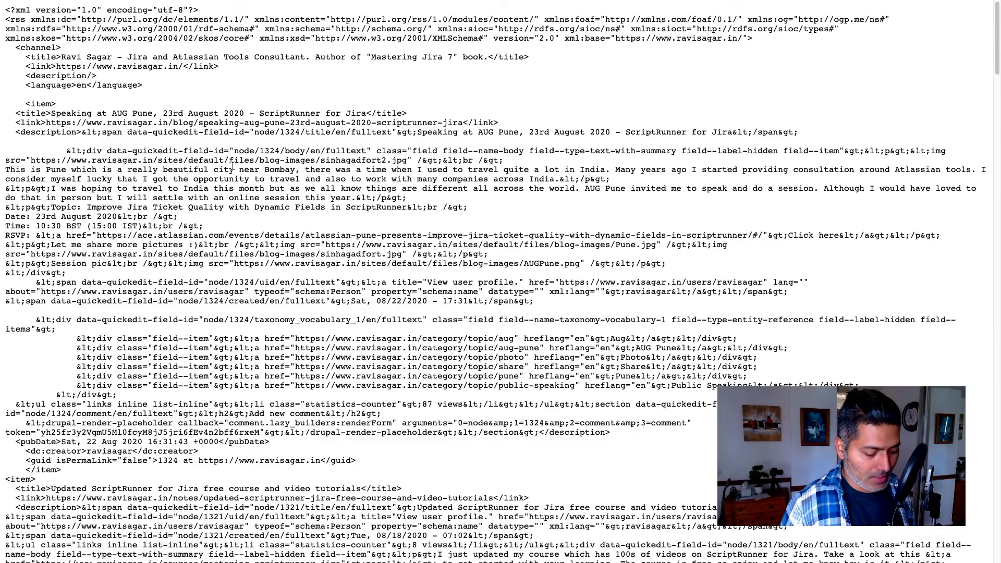
pyautogui.press('super+Left')
# - Reopen the home page listing's view for editing and inspect the filter criteria of the Feed for social display
pyautogui.scroll(10, 482, 156)
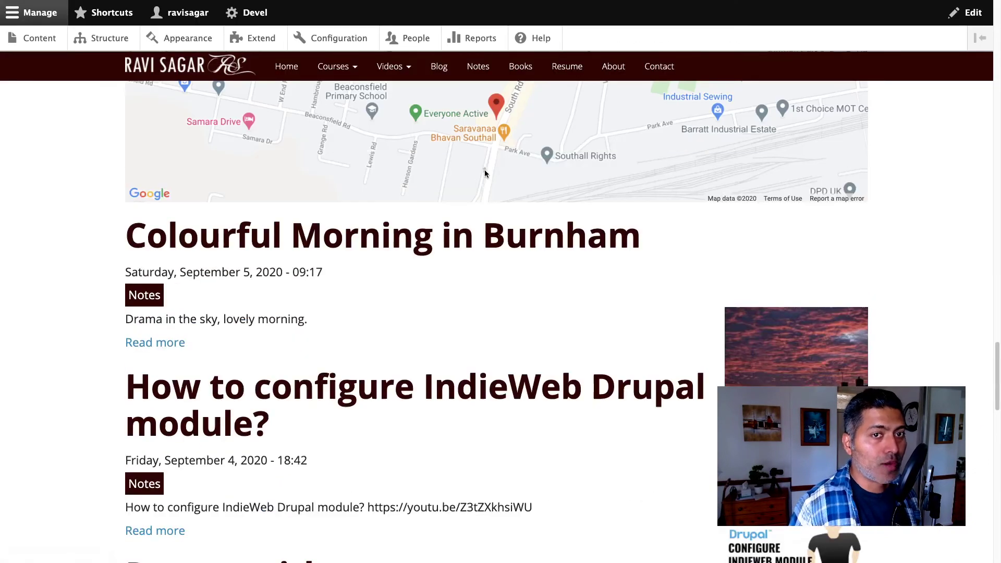
pyautogui.scroll(15, 484, 170)
pyautogui.scroll(-5, 623, 230)
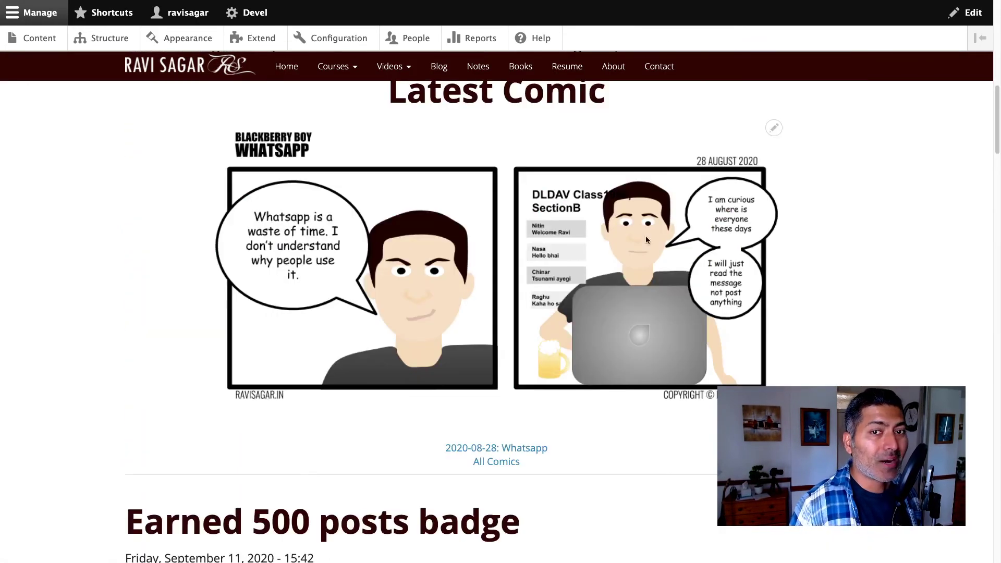
pyautogui.scroll(-5, 624, 230)
pyautogui.click(854, 282)
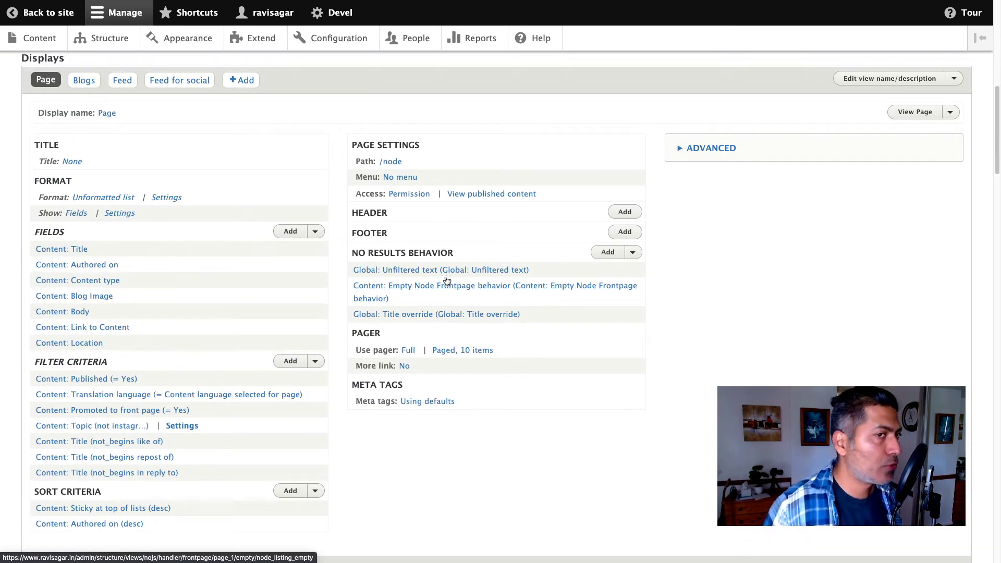
pyautogui.click(179, 80)
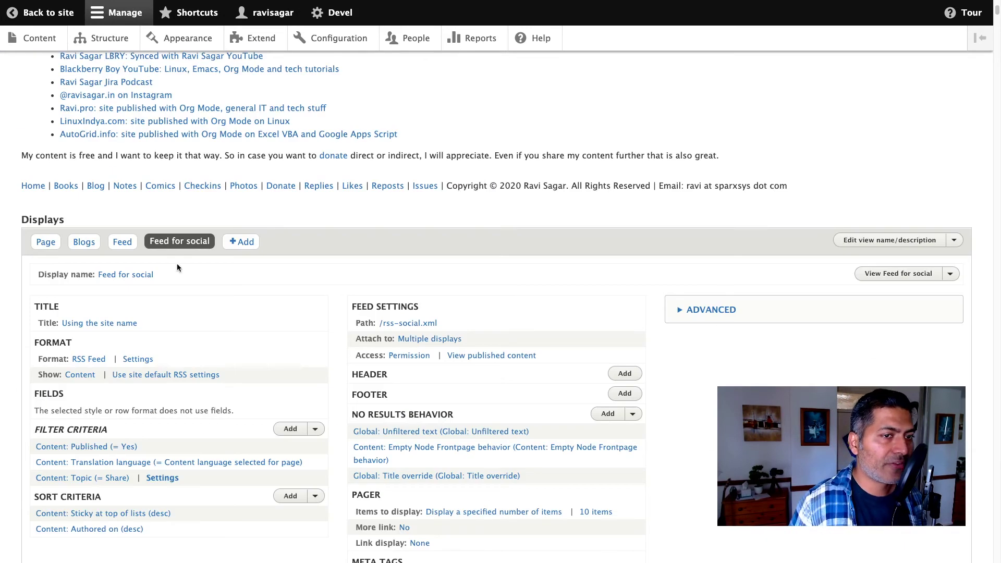
pyautogui.scroll(-7, 180, 250)
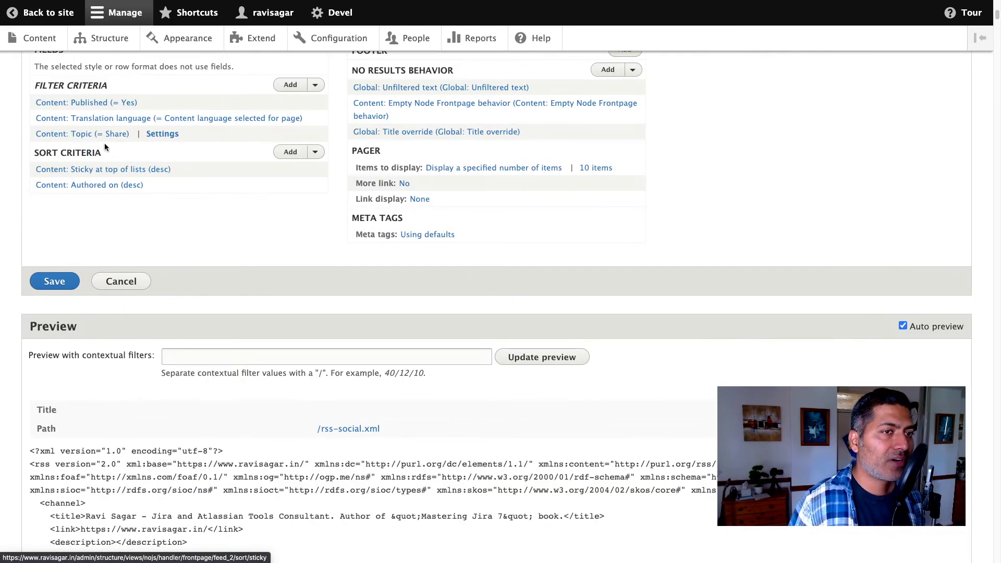